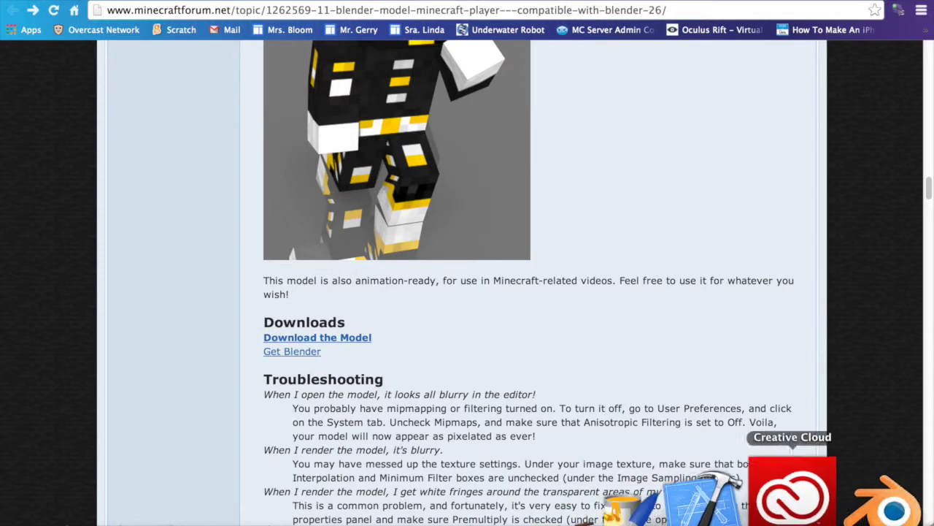
- Switch to Blender and render the Minecraft player scene with its default skin, closing the render when viewed
click(823, 496)
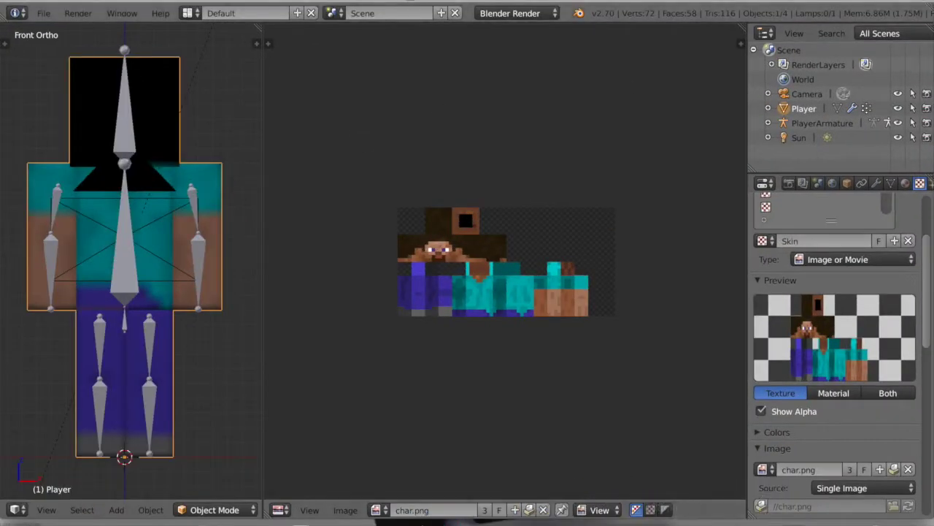
click(926, 1)
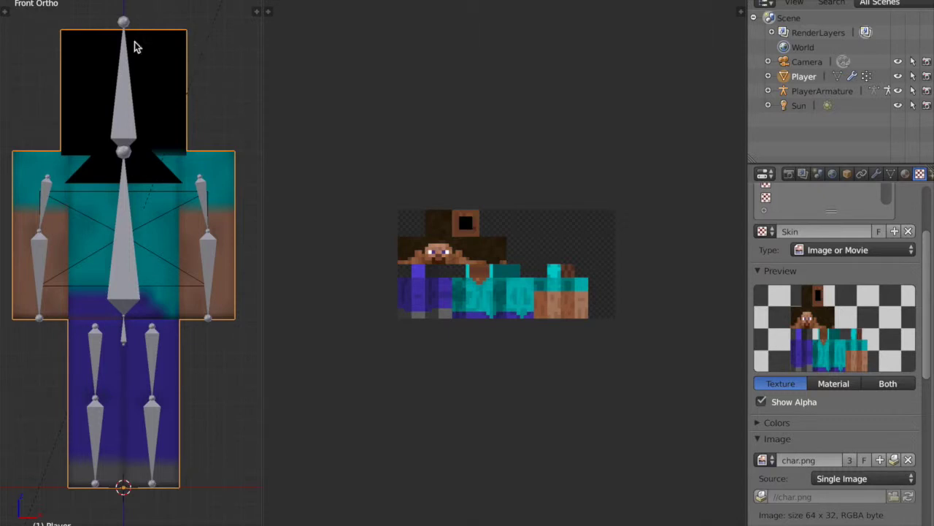
click(76, 8)
click(77, 0)
click(98, 2)
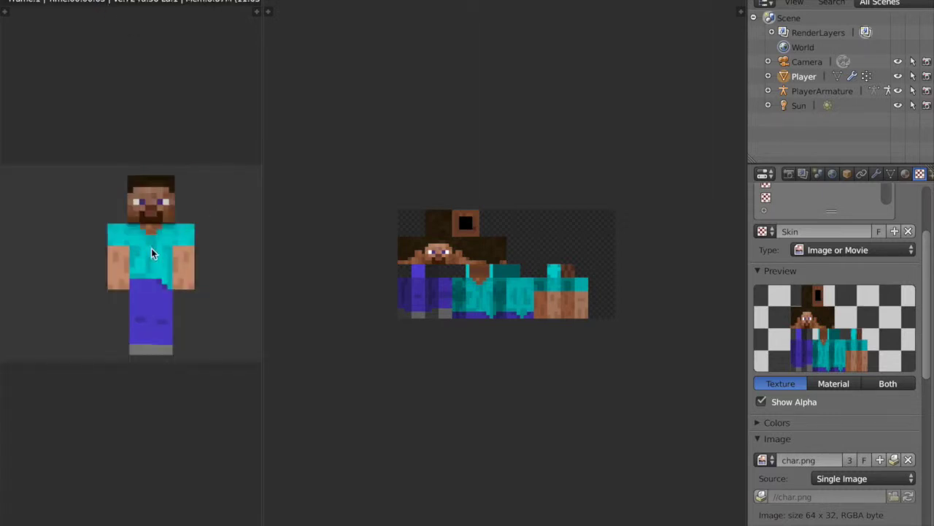
key(Escape)
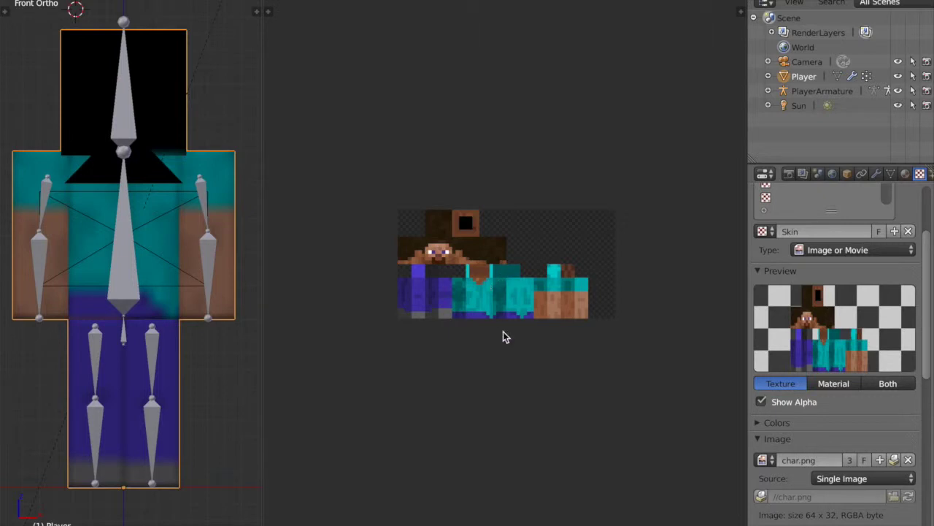
- Replace the char.png skin image with skin_20140130155012148892.png from the Render folder on the Desktop
click(349, 524)
mouse_move(351, 525)
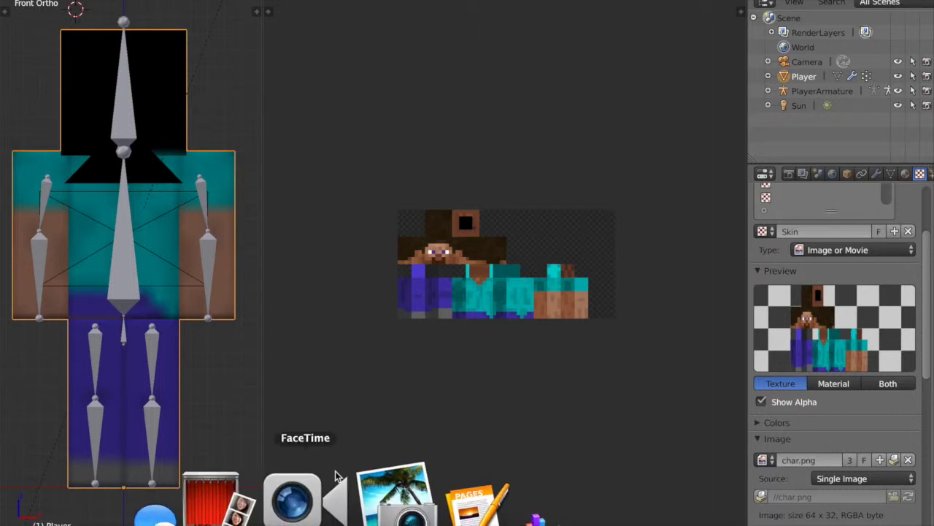
click(351, 522)
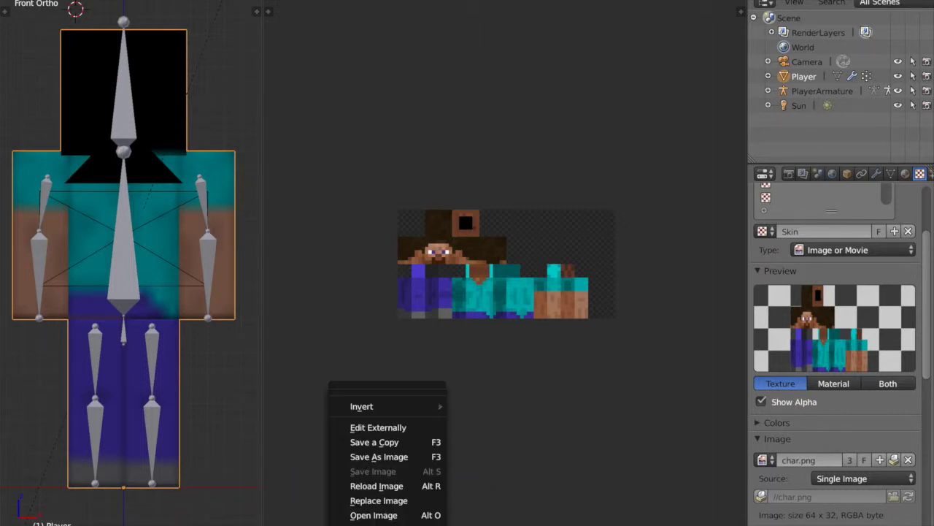
click(381, 497)
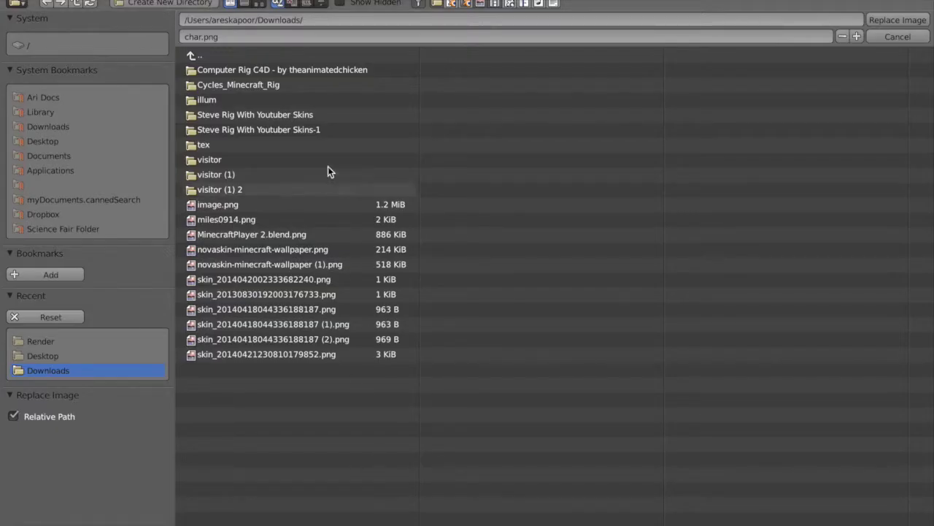
click(51, 143)
click(224, 83)
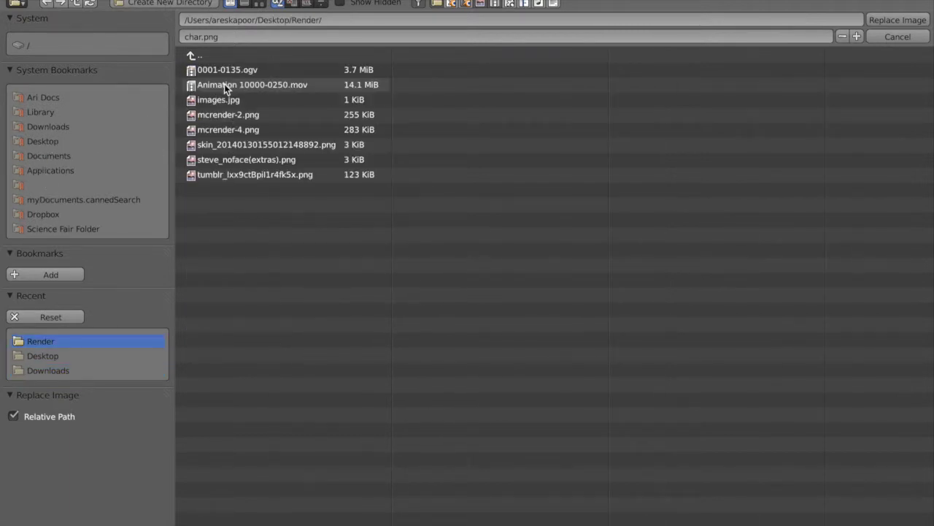
click(251, 145)
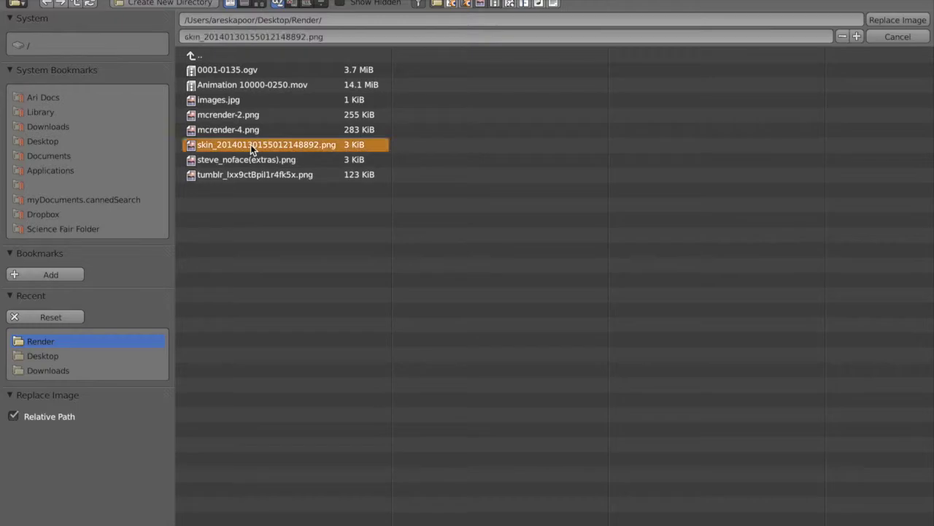
double_click(251, 144)
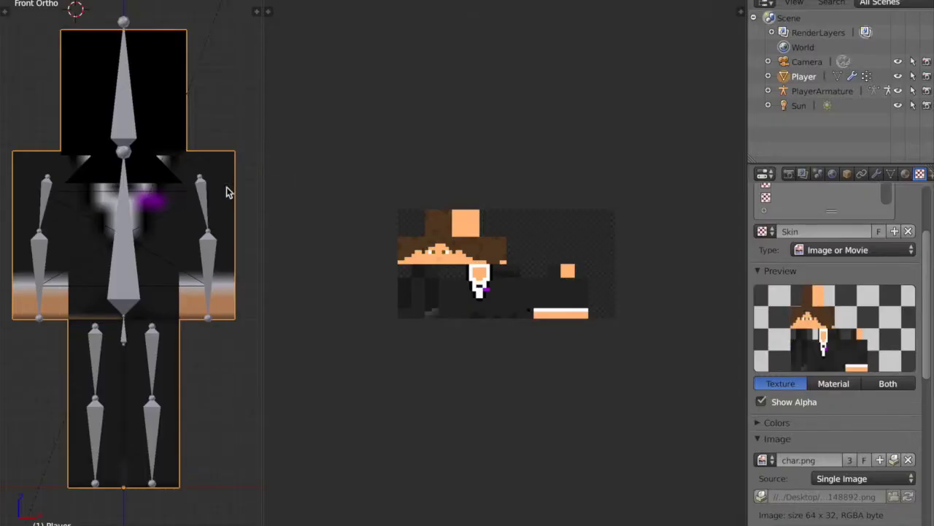
- Enlarge the 3D viewport until the image editor is nearly collapsed, and slightly widen the outliner and properties area
scroll(203, 203, down, 1)
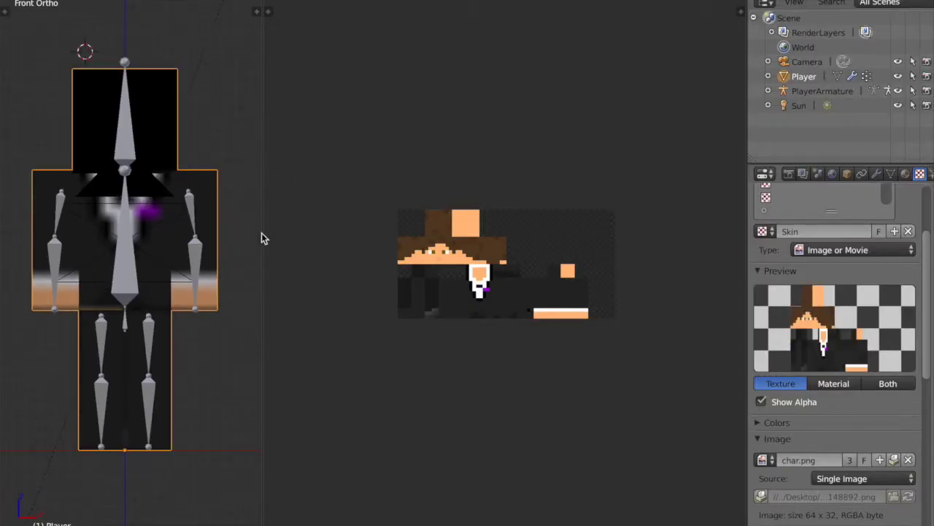
drag(263, 233, 623, 311)
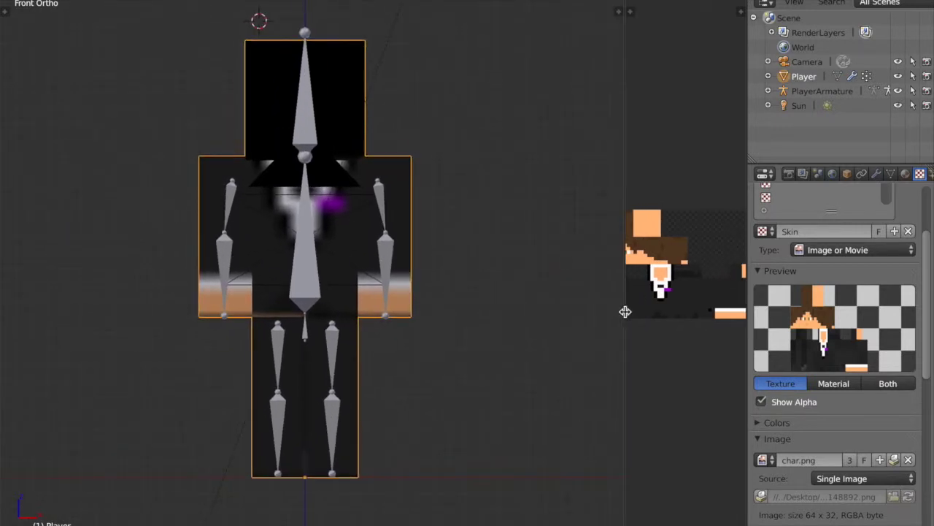
drag(747, 123, 721, 136)
drag(624, 131, 732, 152)
scroll(482, 280, down, 2)
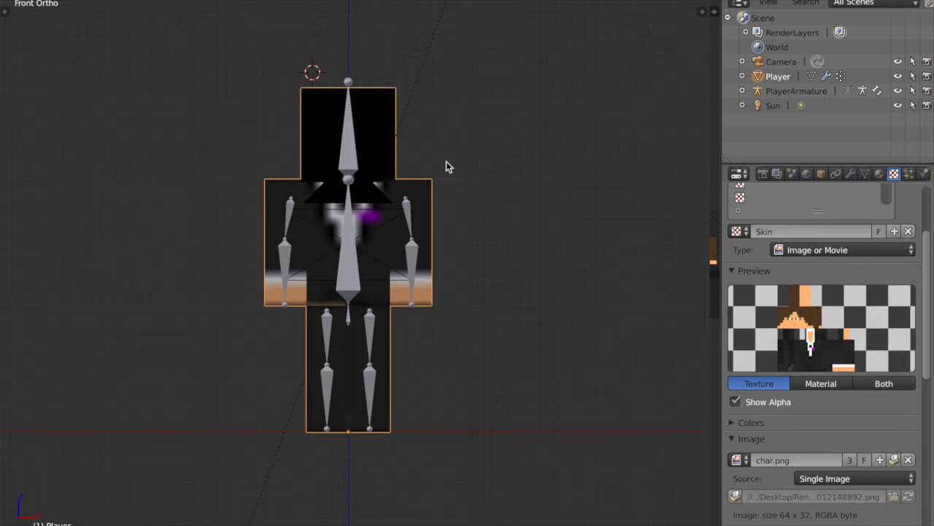
- Examine the reskinned player through the camera and from several perspective angles around the model
key(KP_0)
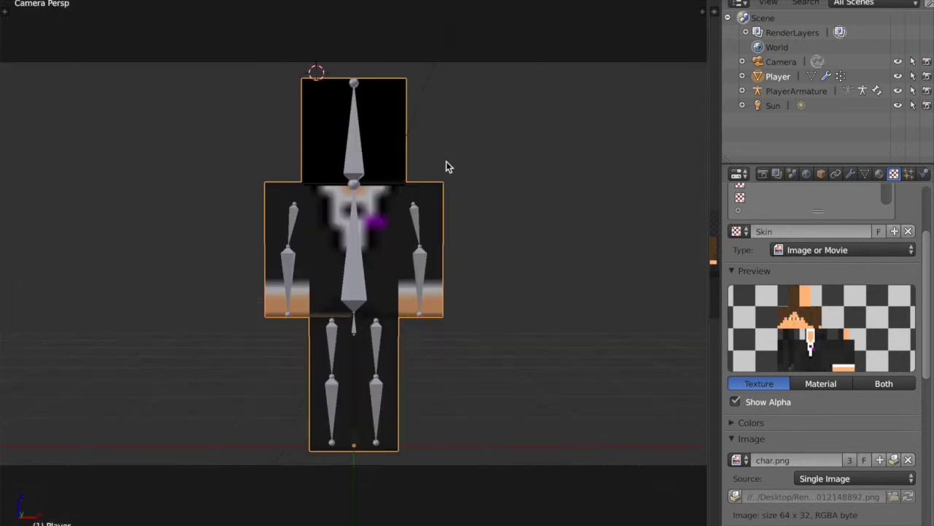
key(KP_5)
key(KP_0)
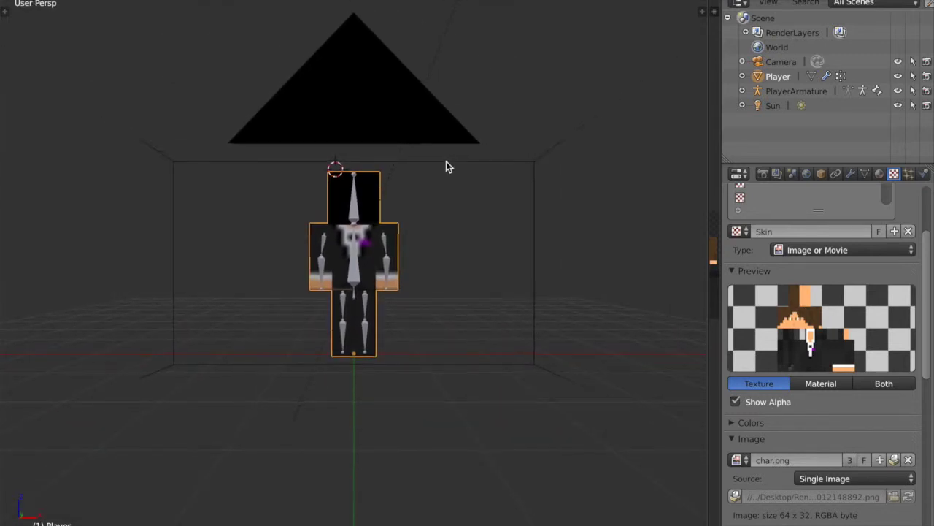
scroll(480, 202, down, 2)
scroll(481, 203, up, 3)
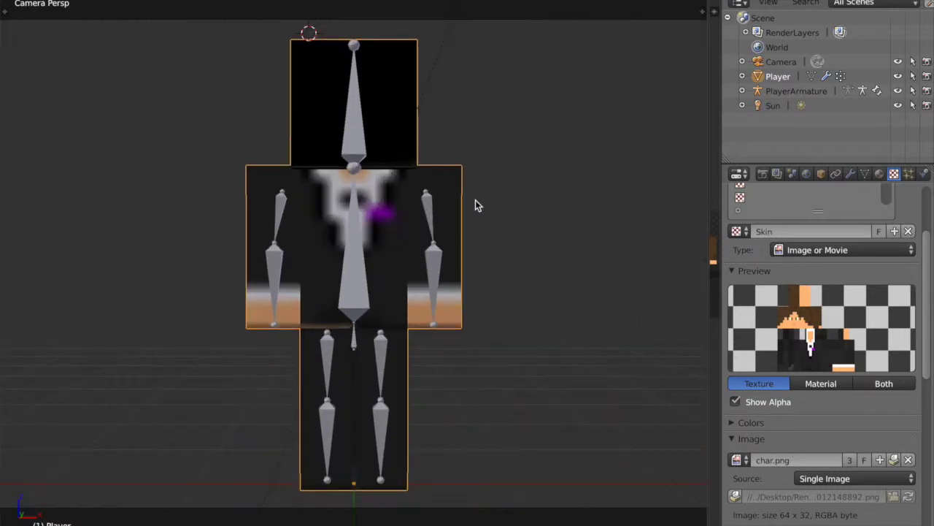
key(KP_4)
key(KP_8)
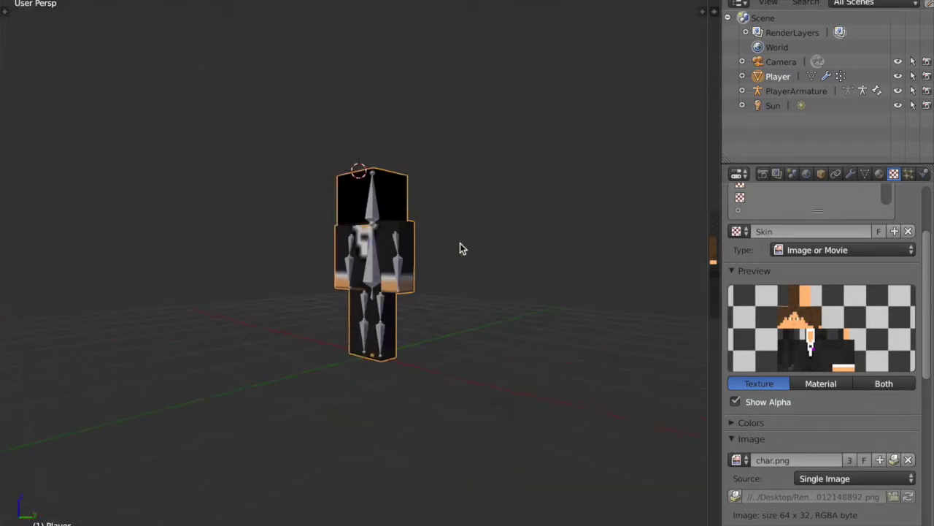
middle_drag(460, 243, 460, 243)
scroll(460, 243, right, 5)
scroll(460, 244, up, 4)
scroll(460, 243, down, 4)
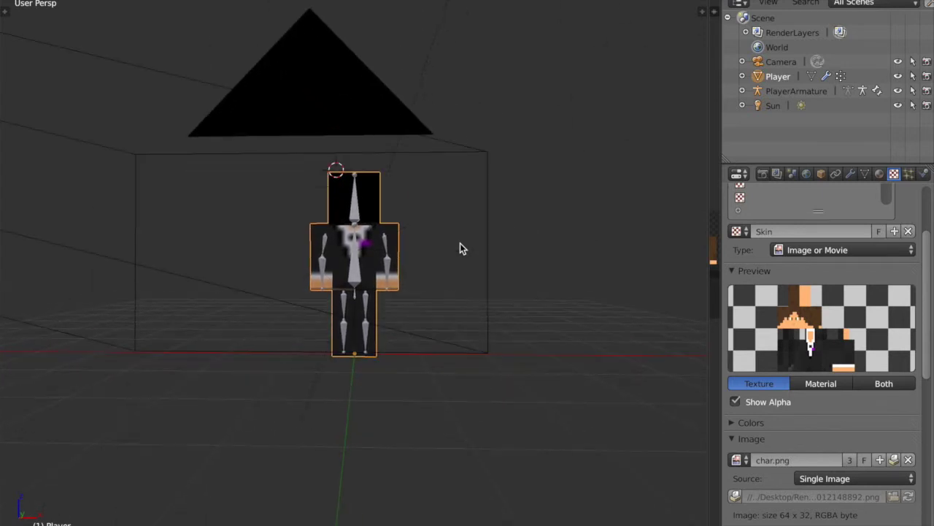
scroll(439, 254, up, 3)
scroll(440, 254, up, 1)
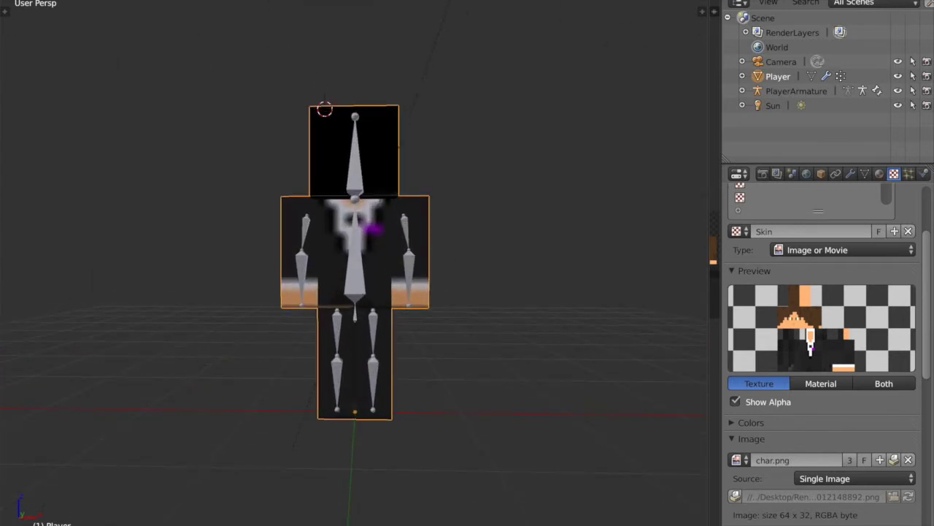
- Render the scene to check the new skin on the player, and close the render
click(110, 0)
click(109, 3)
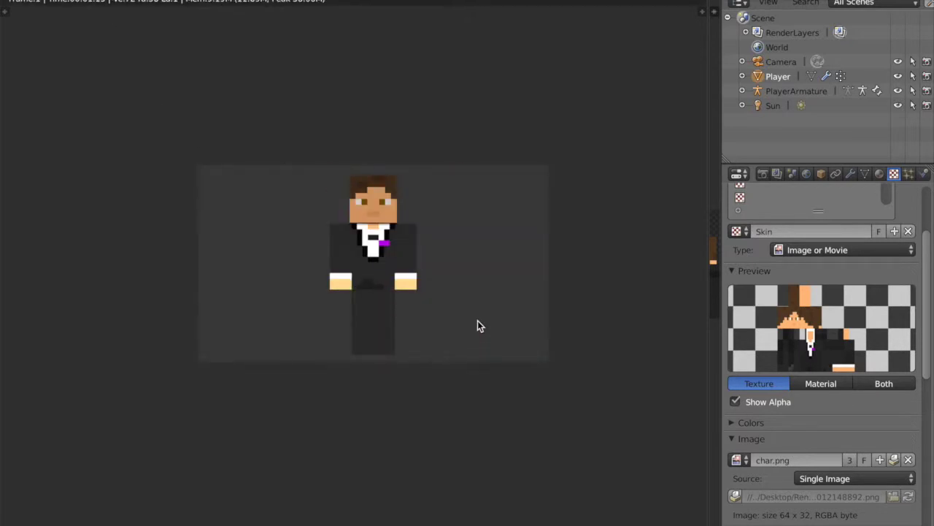
key(Escape)
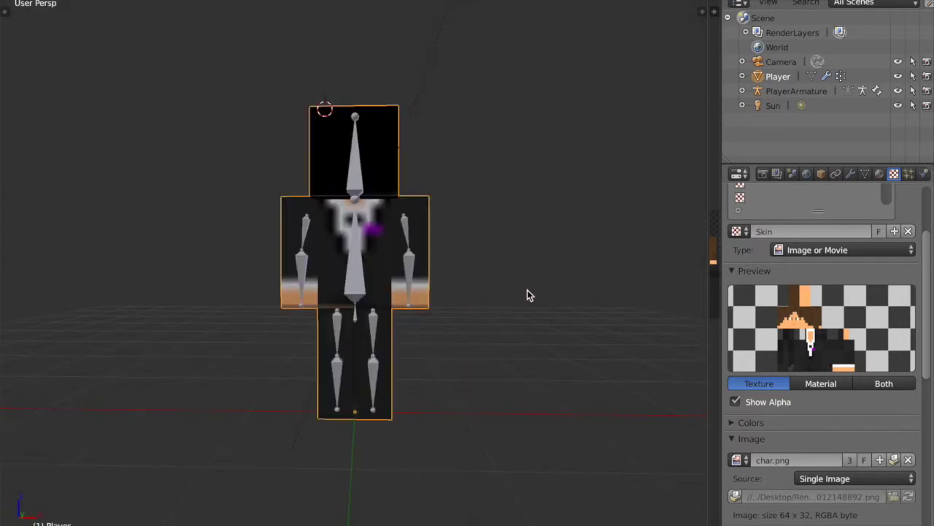
- Put the PlayerArmature into pose mode so that its bones can be posed
click(863, 91)
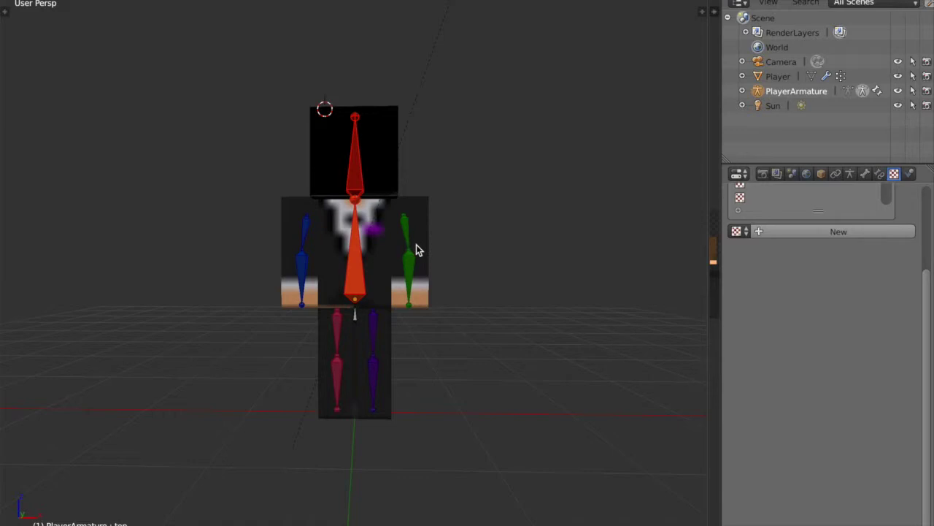
scroll(438, 243, right, 8)
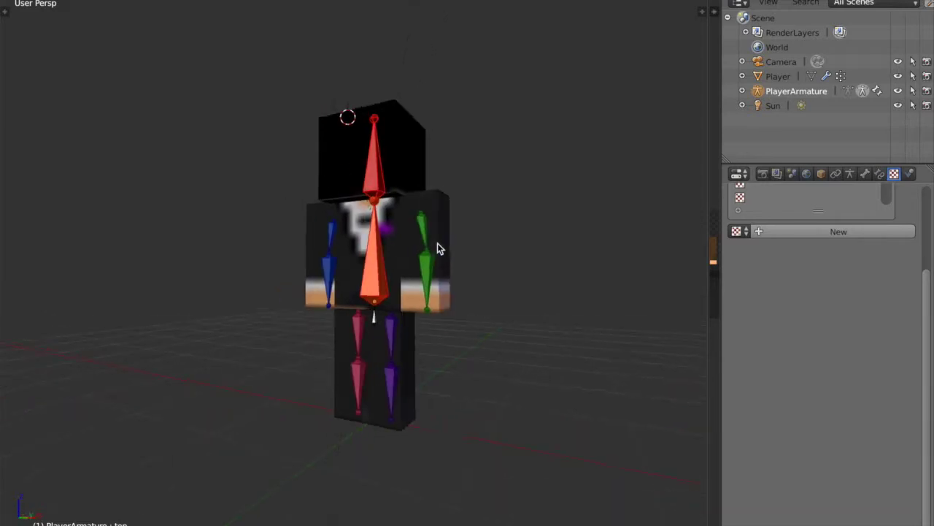
scroll(437, 243, left, 1)
scroll(437, 243, left, 4)
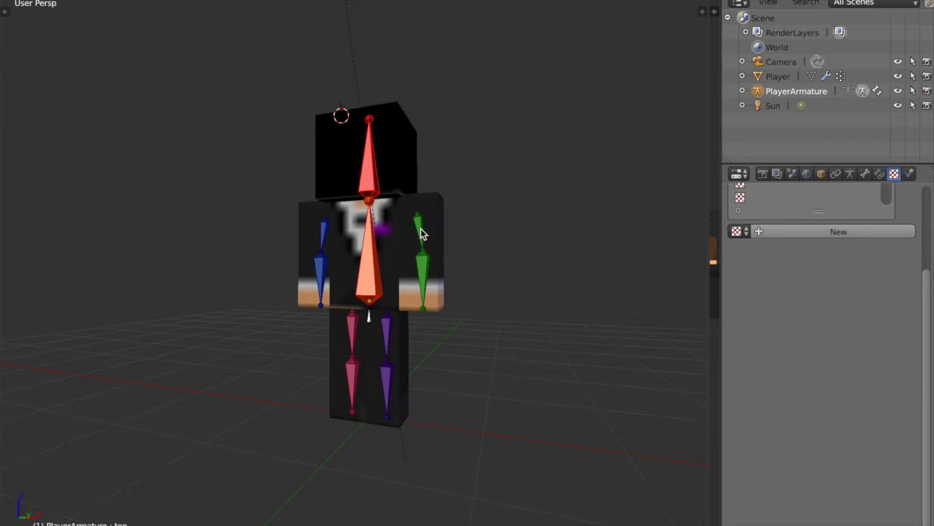
- Rotate the player's left upper arm bone so the whole arm is raised diagonally beside the head, as seen through the camera
right_click(419, 232)
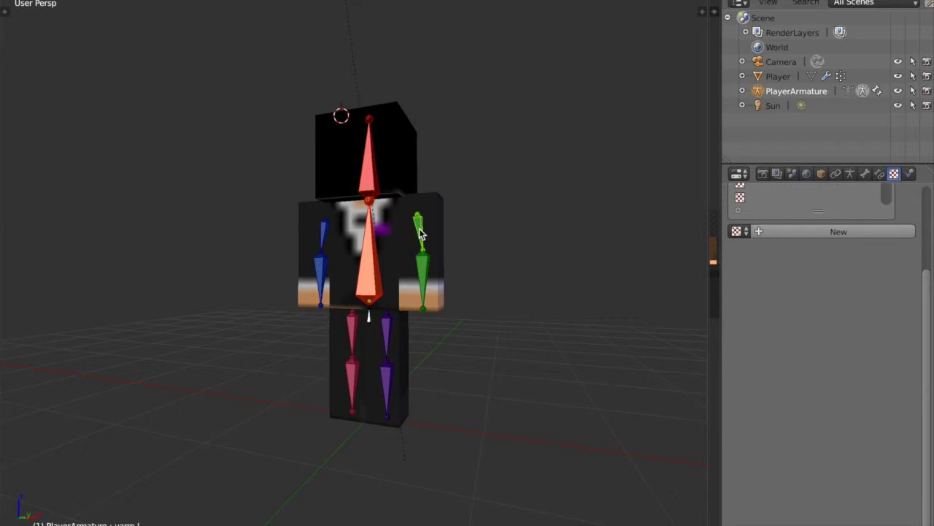
key(KP_1)
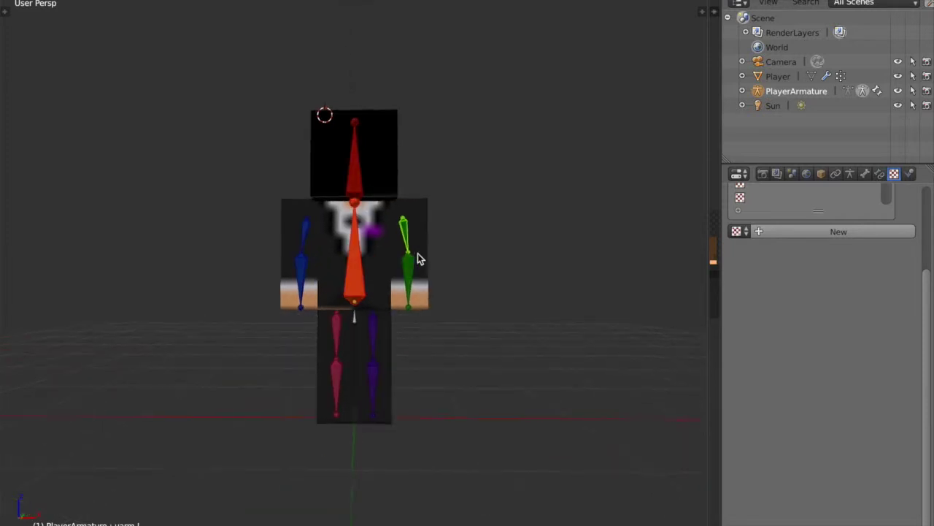
key(KP_0)
key(KP_0)
key(KP_0)
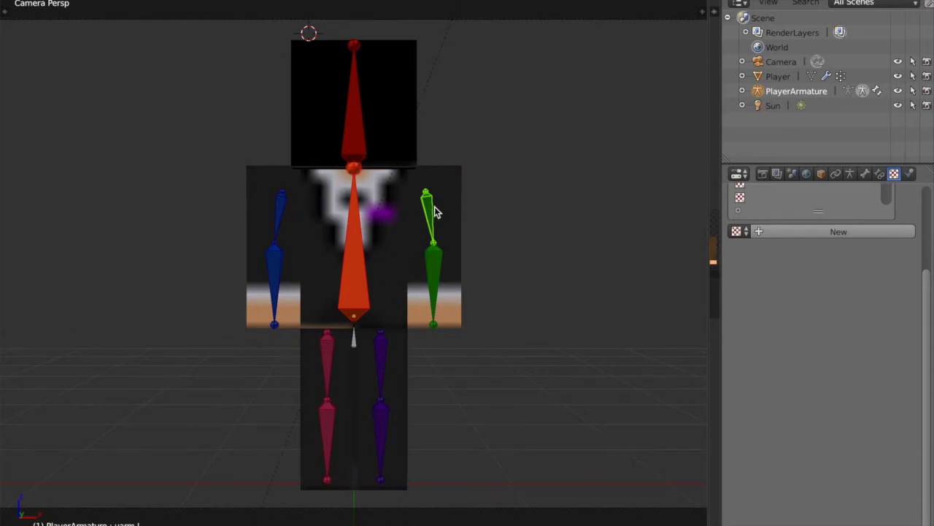
key(g)
key(Escape)
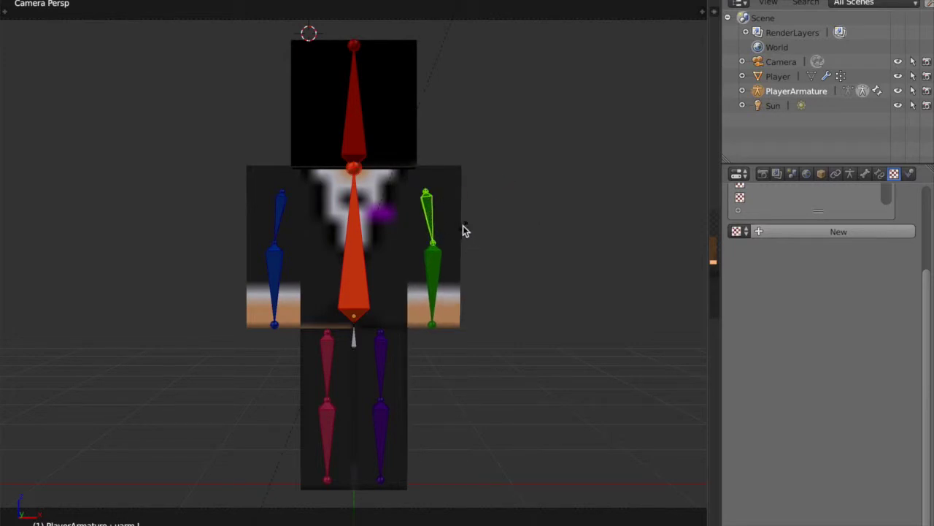
key(r)
click(415, 73)
- Bend the raised left forearm toward the head and rotate the left upper arm slightly outward into a waving pose
right_click(482, 121)
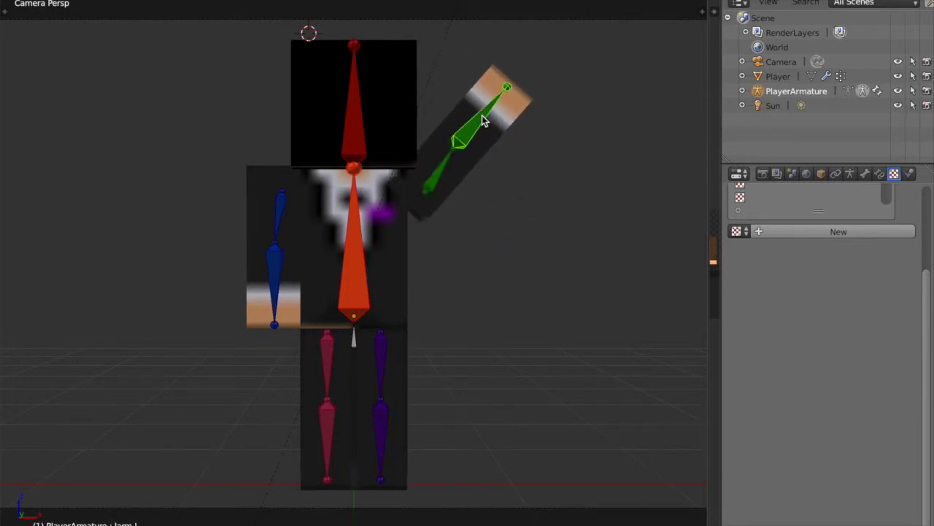
key(r)
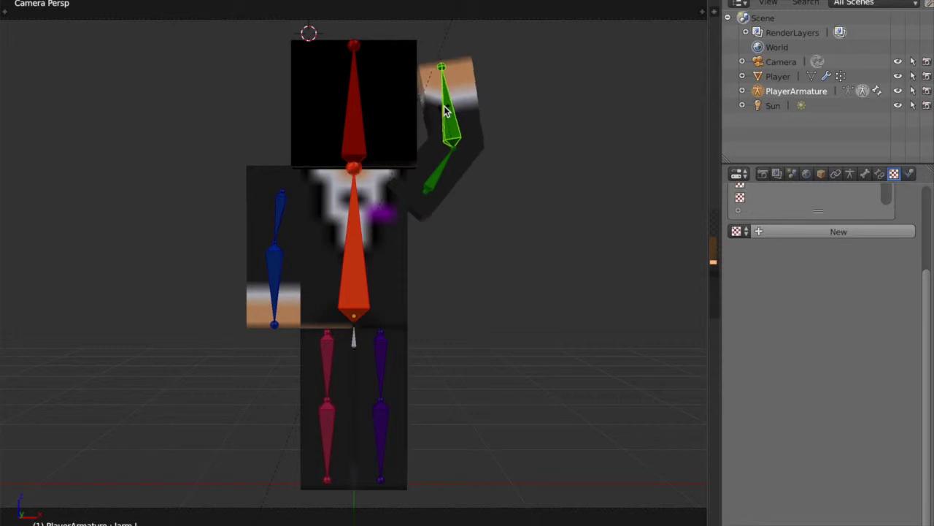
right_click(436, 172)
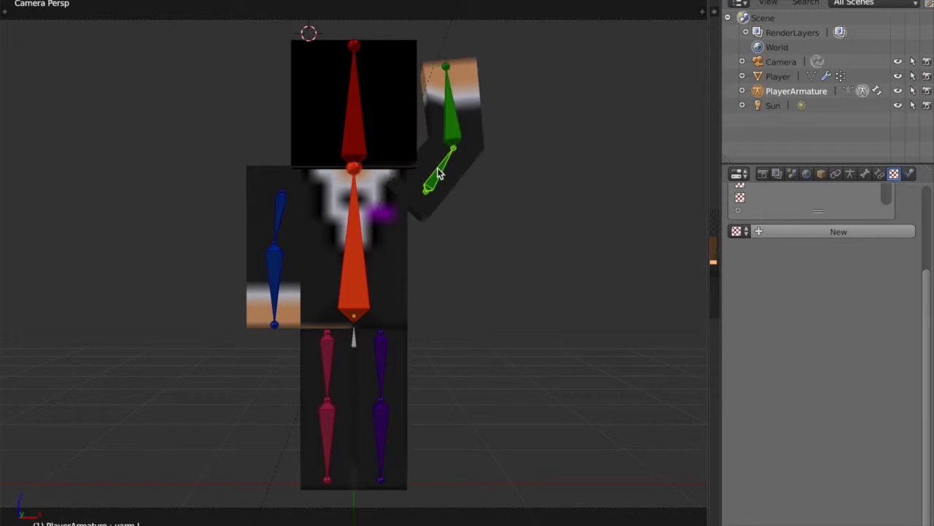
key(r)
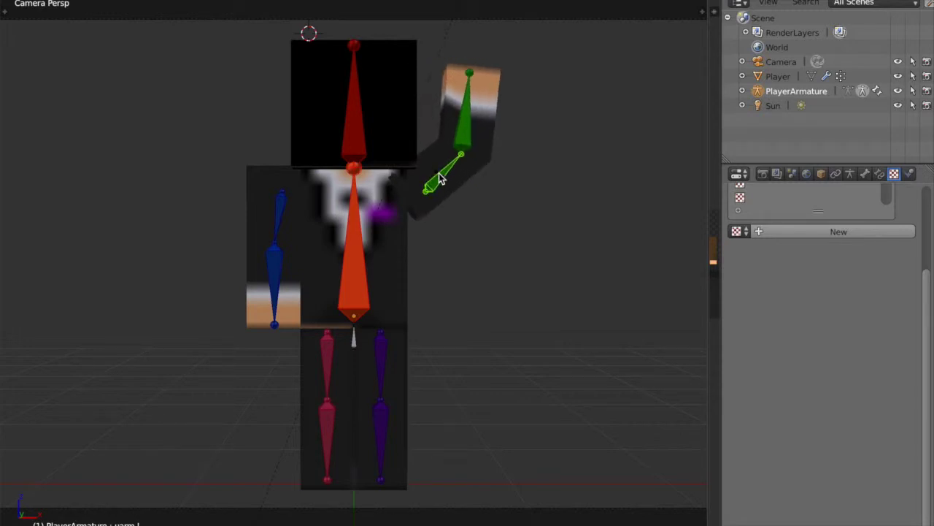
- Rotate the player's left upper leg bone slightly outward, away from the other leg
right_click(383, 365)
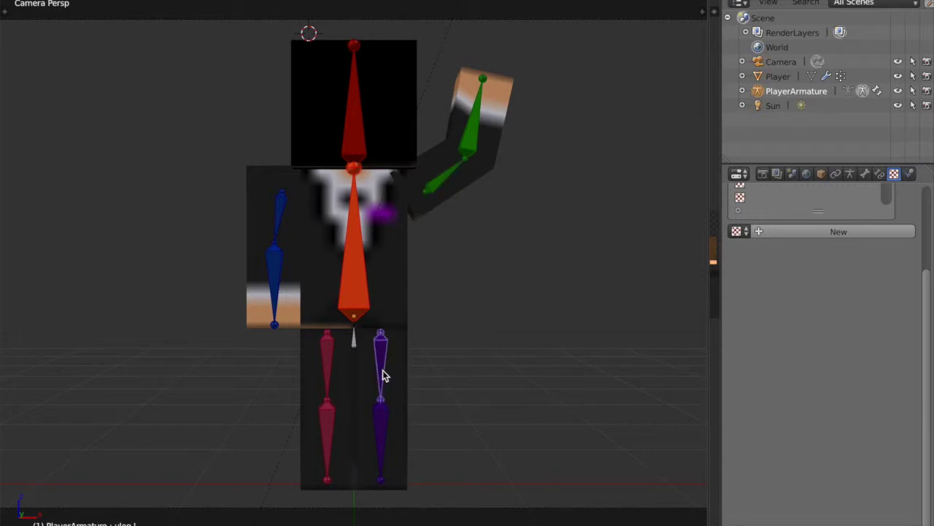
key(r)
click(387, 381)
key(KP_0)
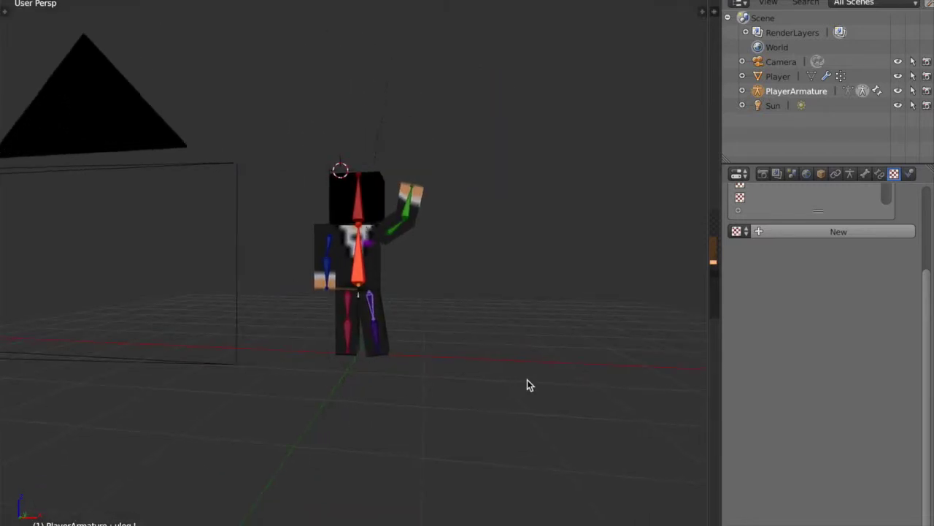
middle_drag(527, 380, 517, 378)
scroll(502, 362, up, 4)
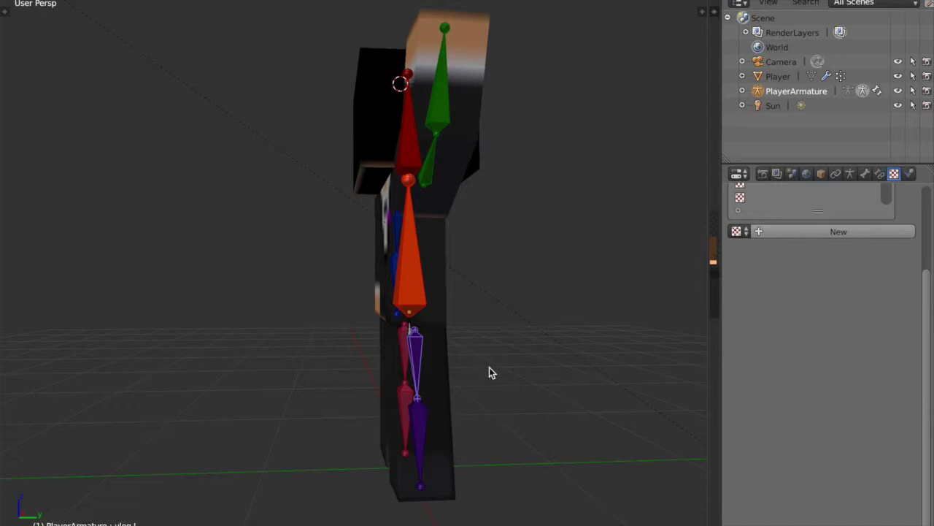
- Swing the player's left upper leg forward and rotate the left lower leg back to bend the knee
middle_drag(489, 367, 490, 367)
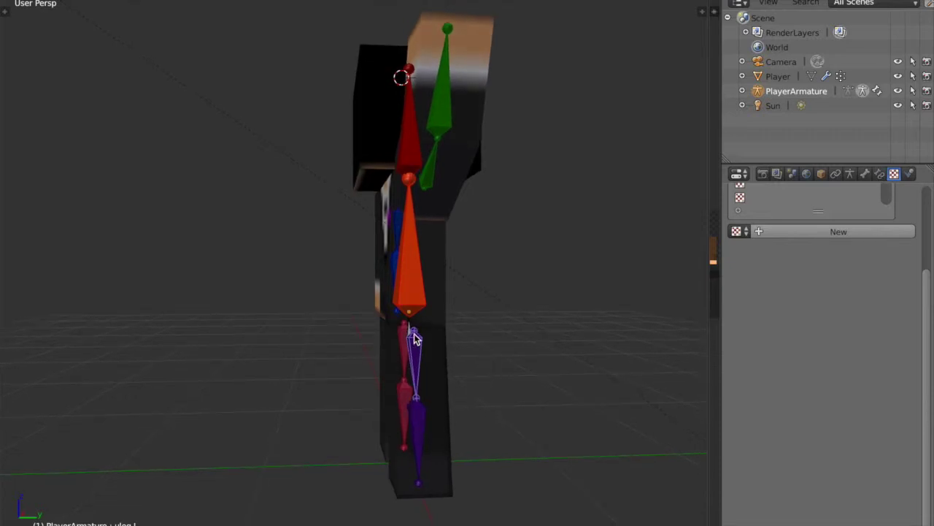
key(r)
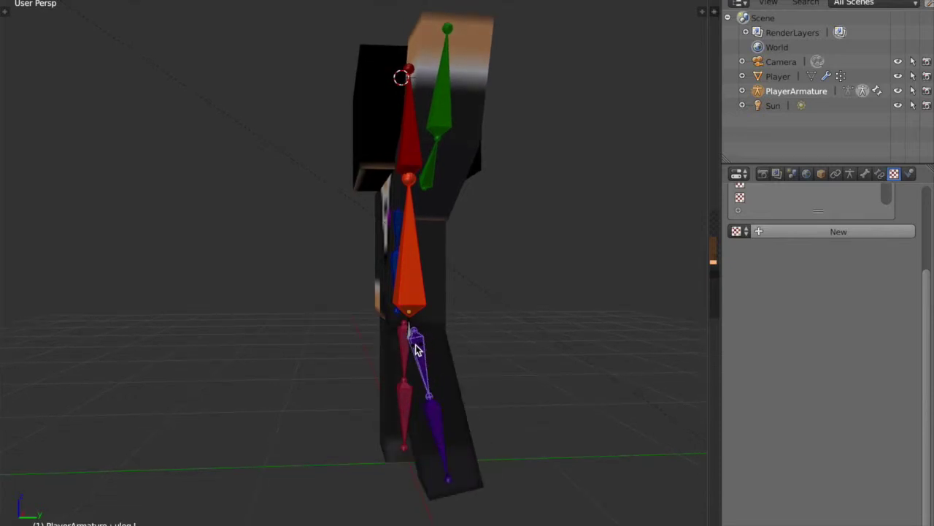
click(401, 358)
right_click(363, 431)
key(r)
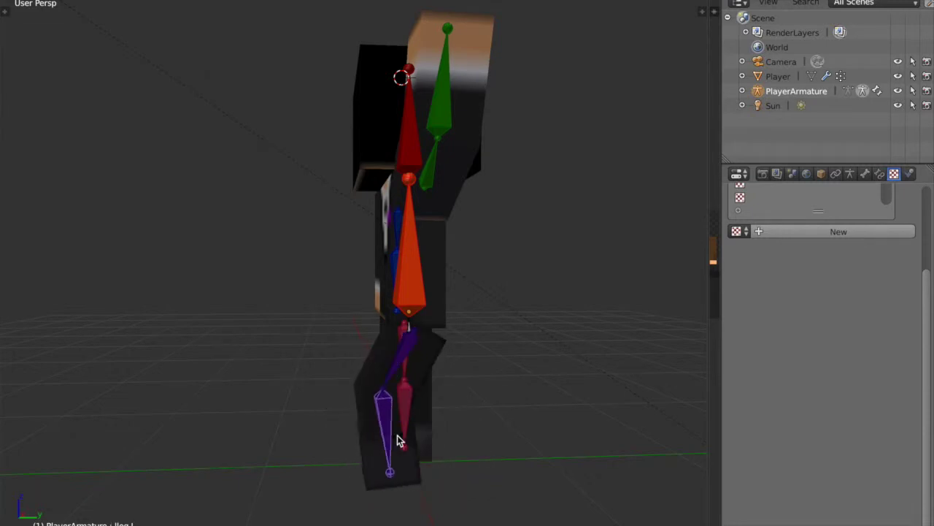
- Rotate the player's left upper leg bone slightly further outward, as seen from the front
key(KP_6)
key(KP_6)
key(KP_6)
key(KP_6)
key(KP_6)
key(KP_6)
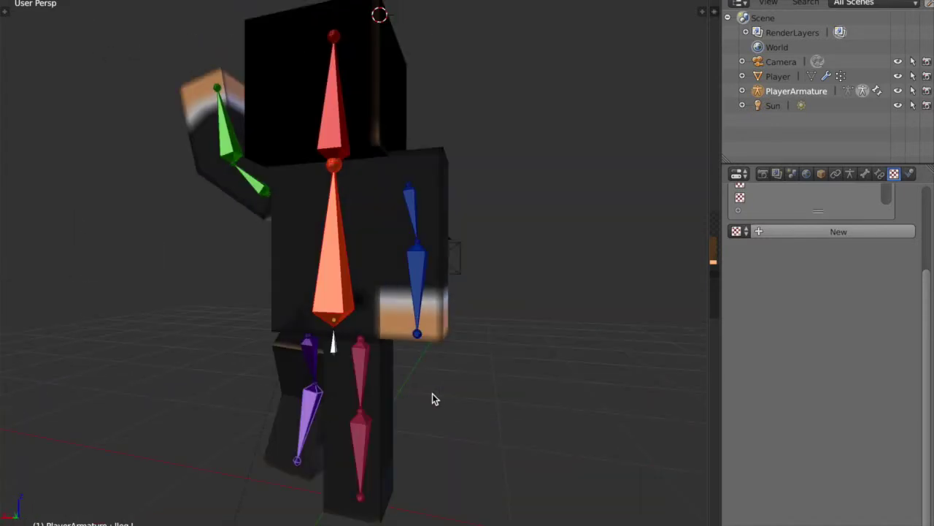
key(KP_6)
key(KP_6)
key(KP_6)
key(KP_6)
key(KP_6)
key(KP_6)
key(KP_6)
key(KP_6)
key(KP_6)
key(KP_6)
key(KP_6)
key(KP_6)
key(KP_6)
key(KP_6)
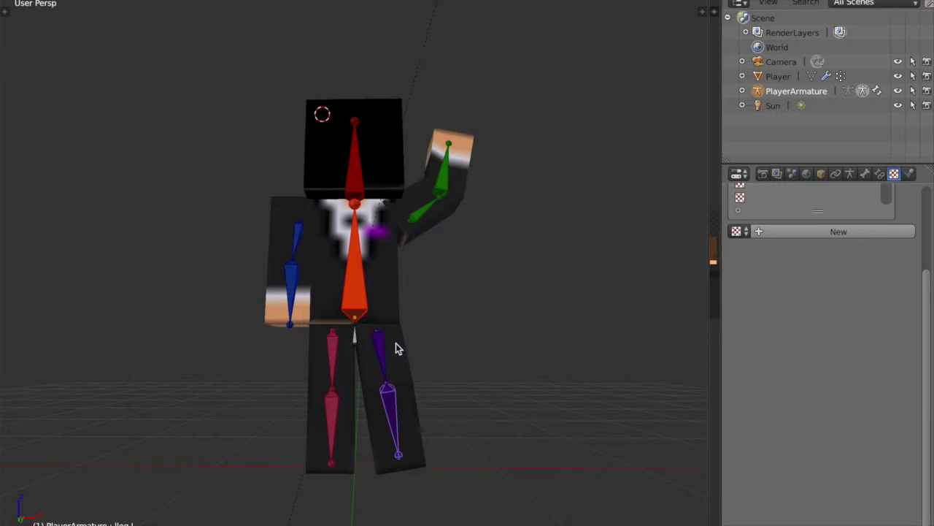
right_click(387, 352)
key(r)
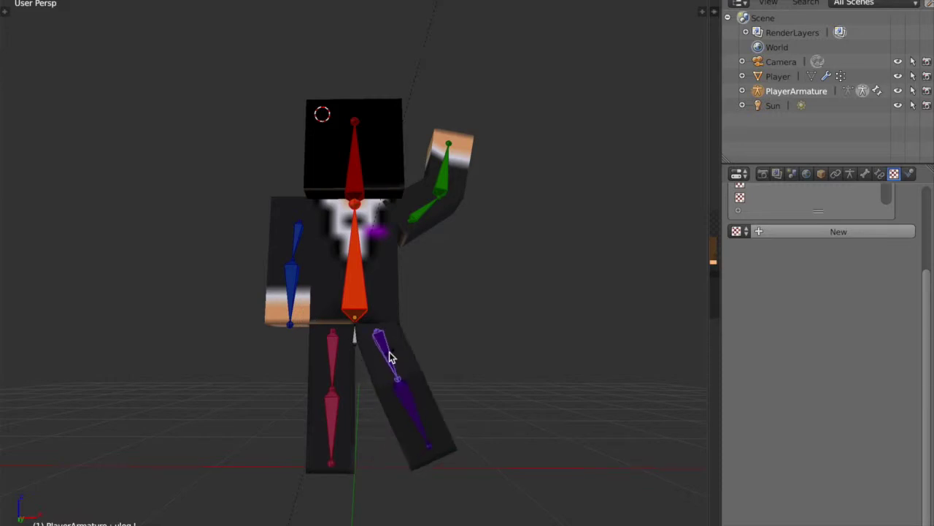
right_click(387, 357)
- Rotate the player's right upper leg bone outward, roughly mirroring the spread of the left leg
right_click(337, 360)
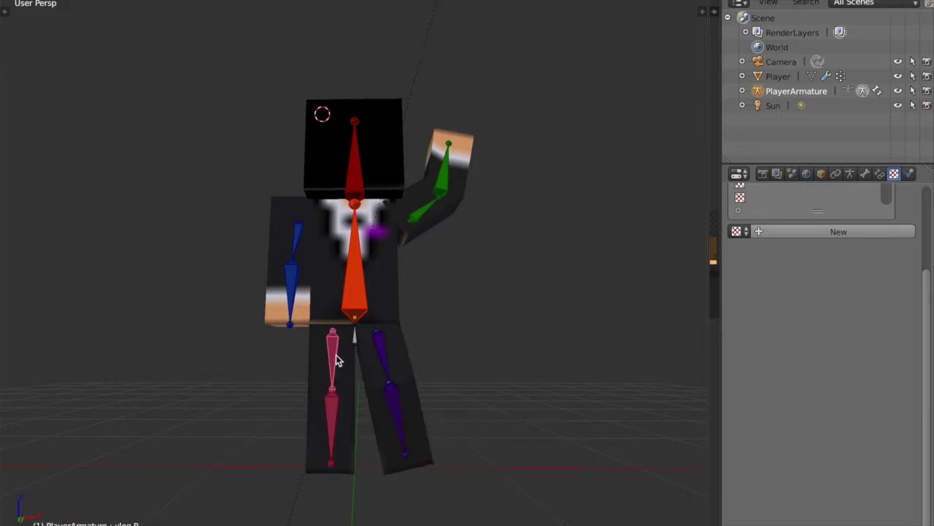
key(r)
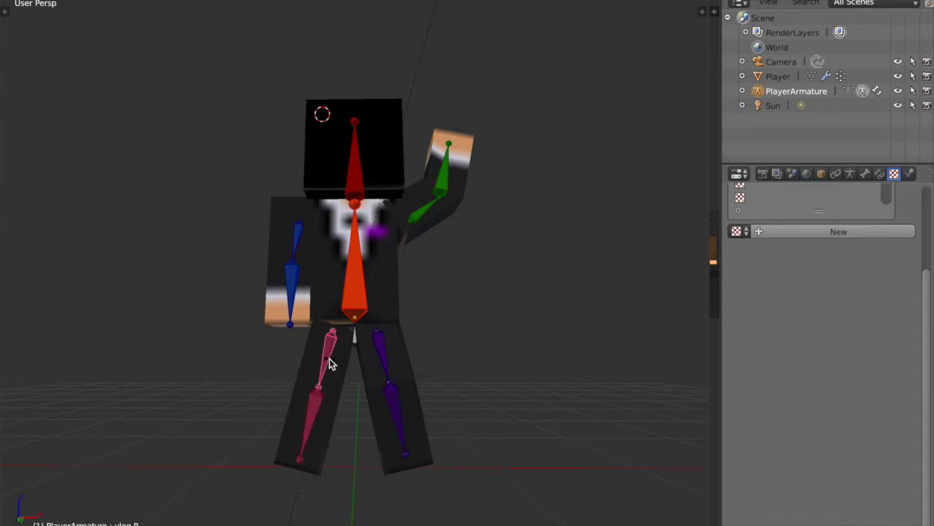
click(320, 401)
- Bend the player's right knee from the side by swinging the upper leg forward and the lower leg backward
key(KP_4)
key(KP_4)
key(KP_4)
key(KP_4)
key(KP_4)
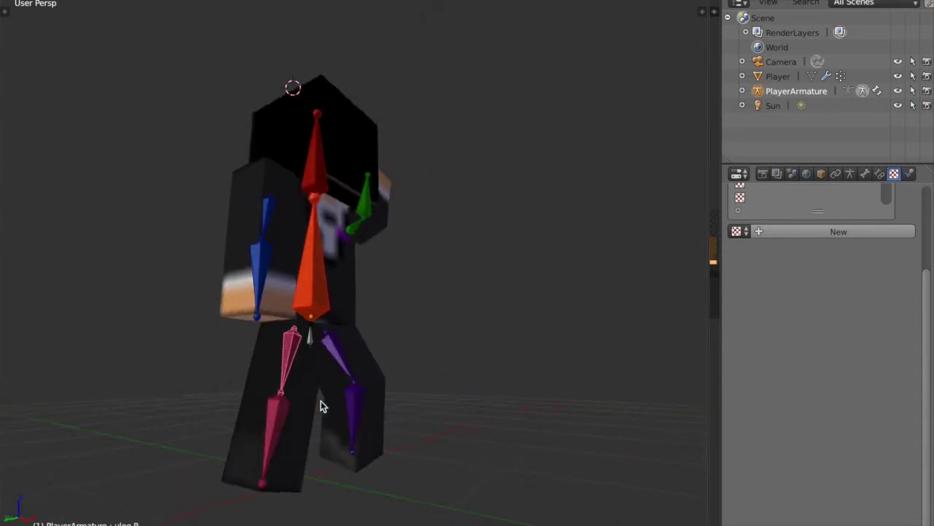
right_click(279, 418)
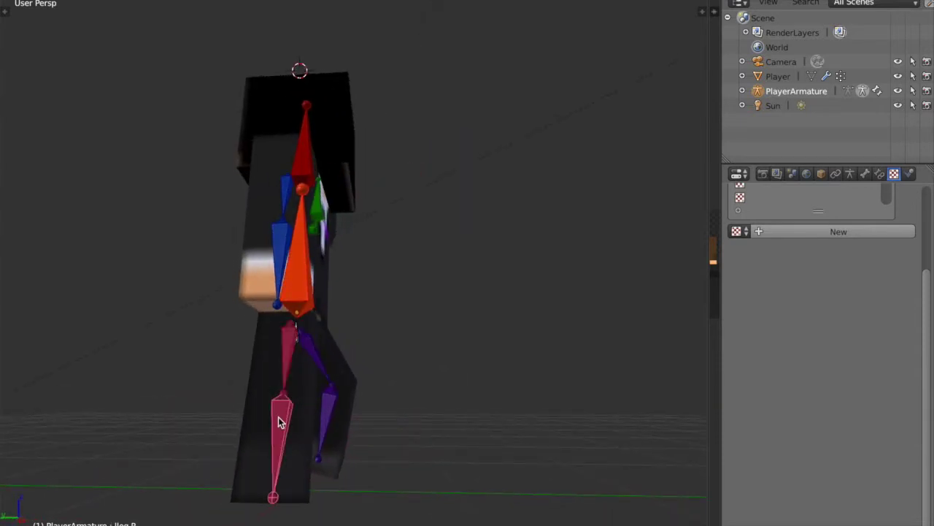
key(r)
click(246, 429)
right_click(286, 363)
key(r)
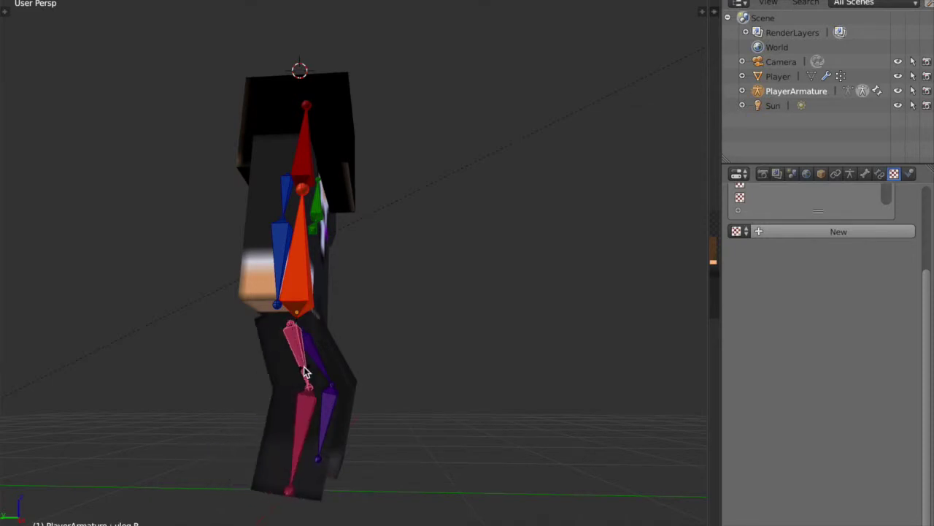
click(302, 452)
right_click(302, 453)
key(r)
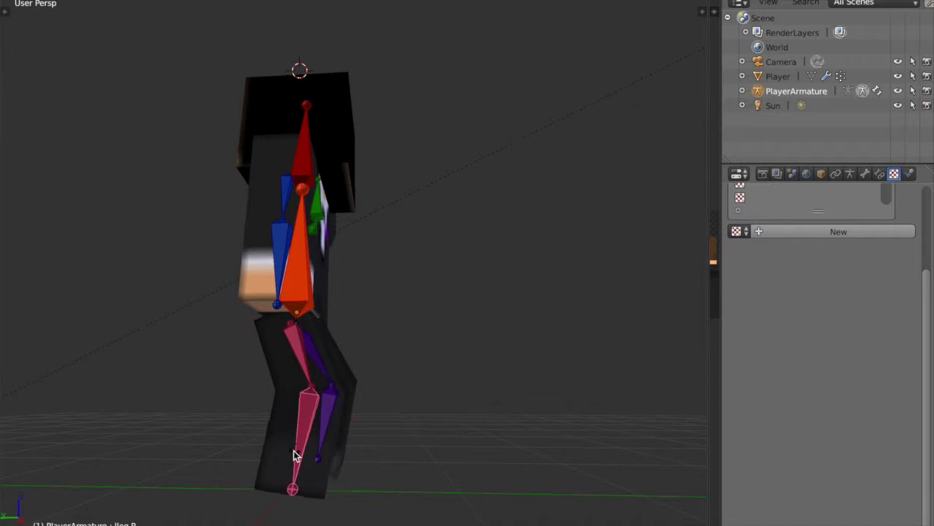
click(285, 455)
- Examine the posed player from the side and front to check the leg and arm positions
key(KP_6)
key(KP_6)
key(KP_6)
key(KP_6)
key(KP_6)
key(KP_6)
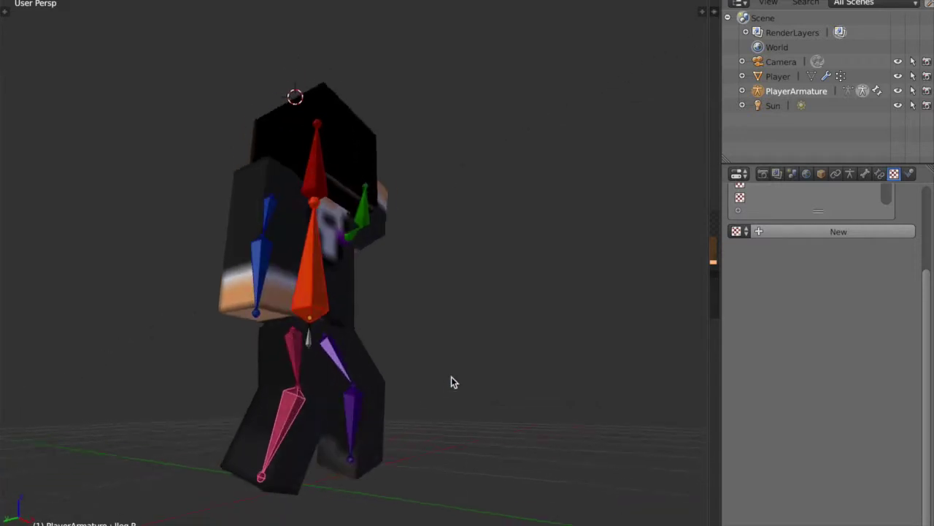
key(KP_8)
key(KP_8)
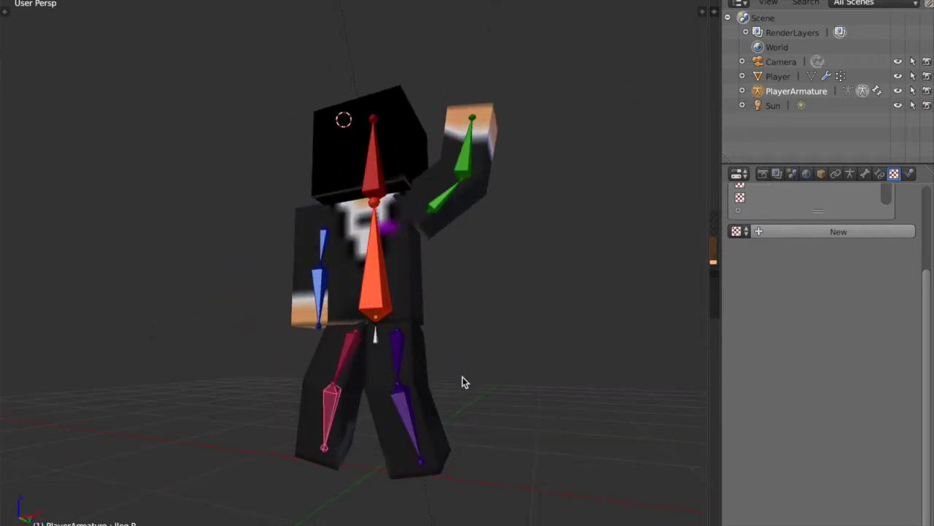
key(KP_6)
key(KP_6)
key(KP_6)
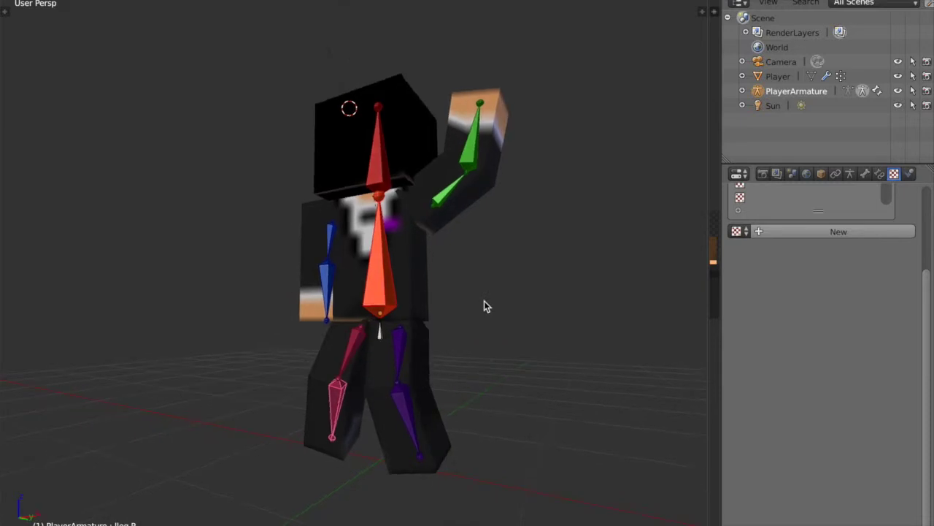
key(KP_4)
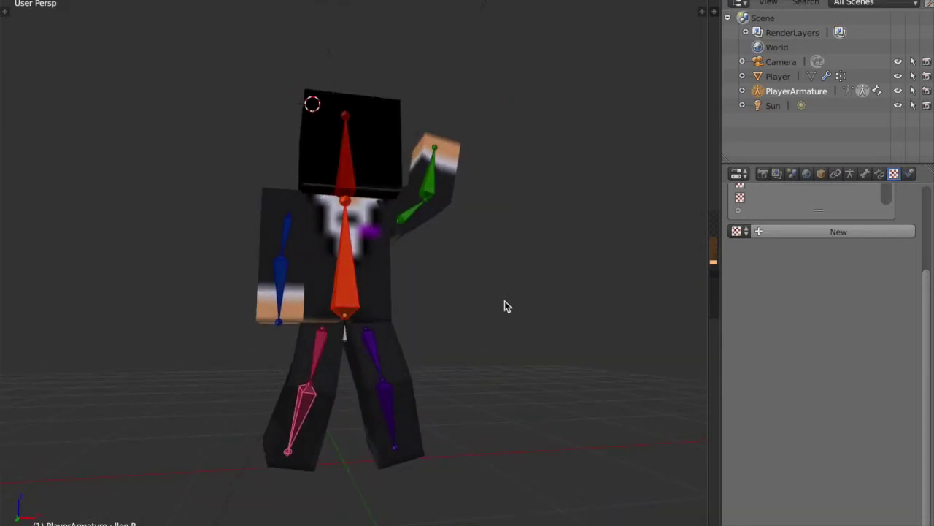
- Rotate the player's right upper arm away from the body and bend the forearm downward at the elbow
right_click(287, 235)
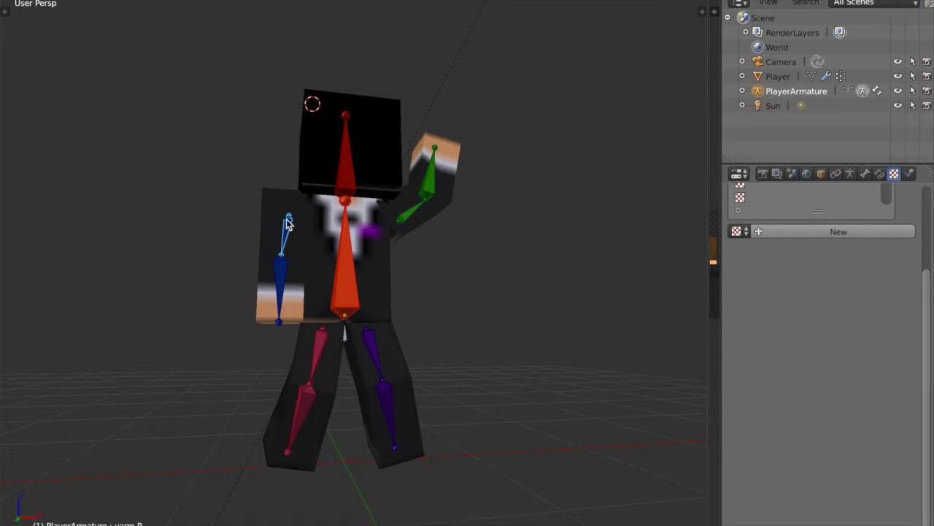
key(r)
click(252, 277)
right_click(260, 274)
key(r)
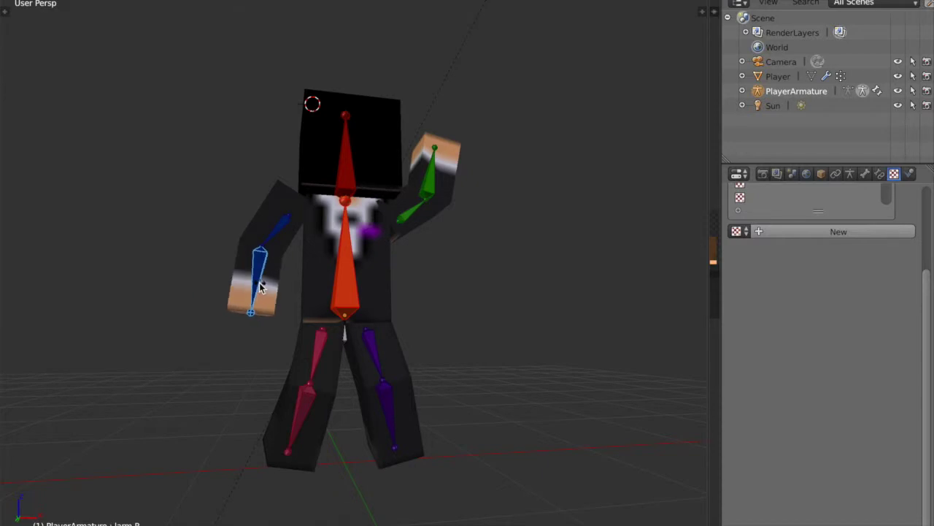
- Raise the right upper arm further outward and turn the right forearm inward toward the hip
right_click(282, 228)
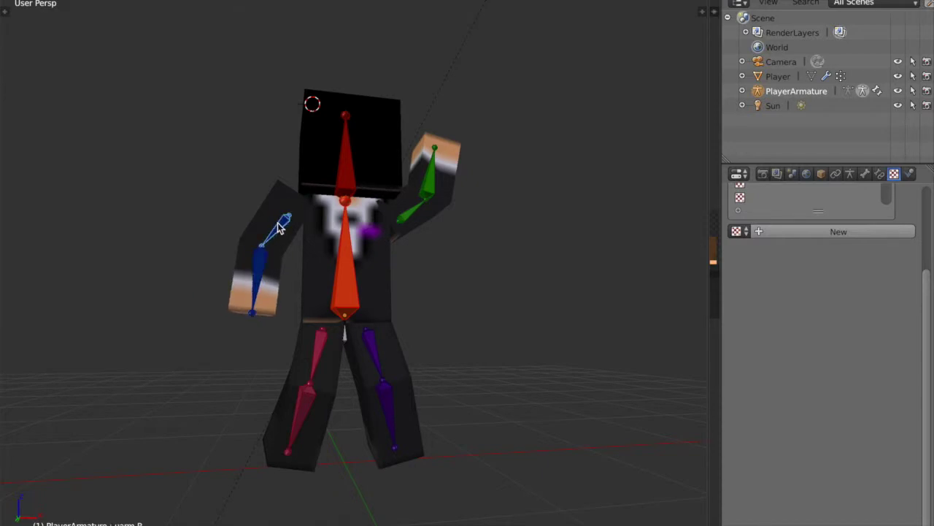
key(r)
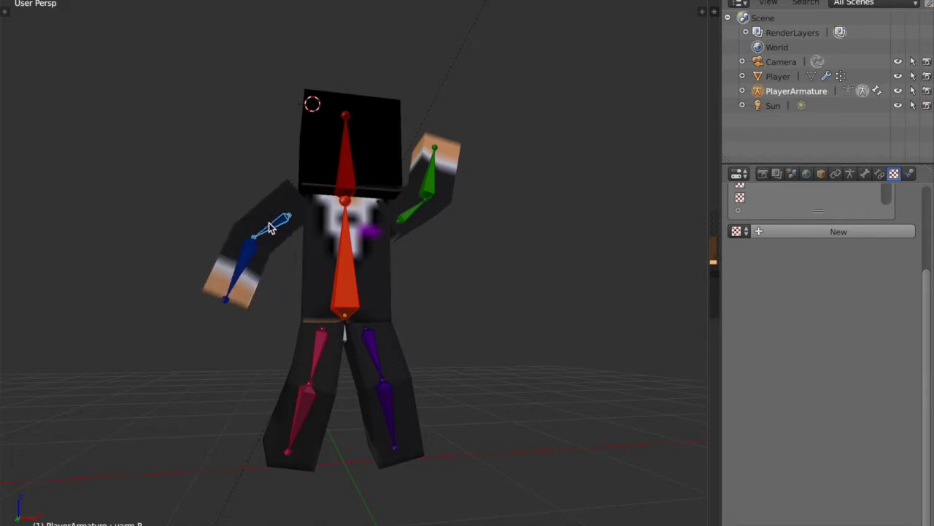
right_click(243, 274)
key(r)
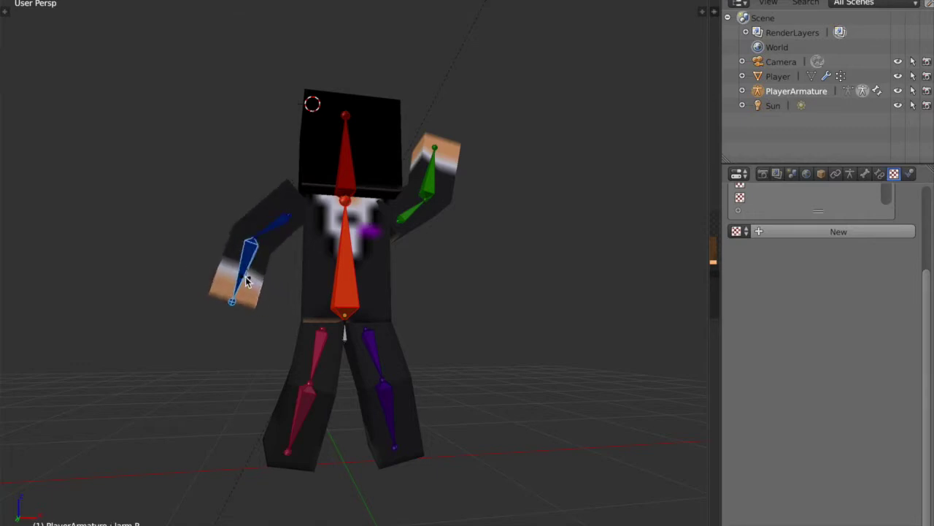
click(263, 286)
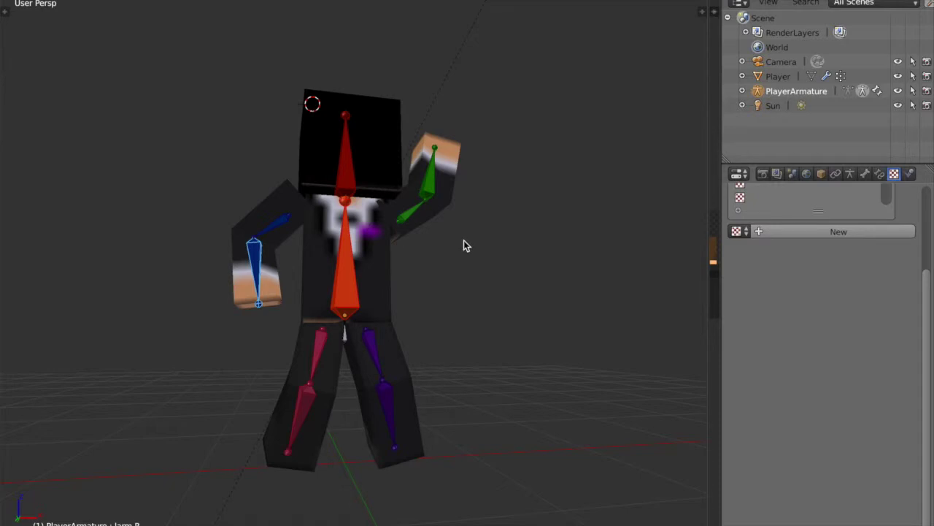
- Render a still image of the posed player, inspect it and return to the 3D view
scroll(465, 240, right, 5)
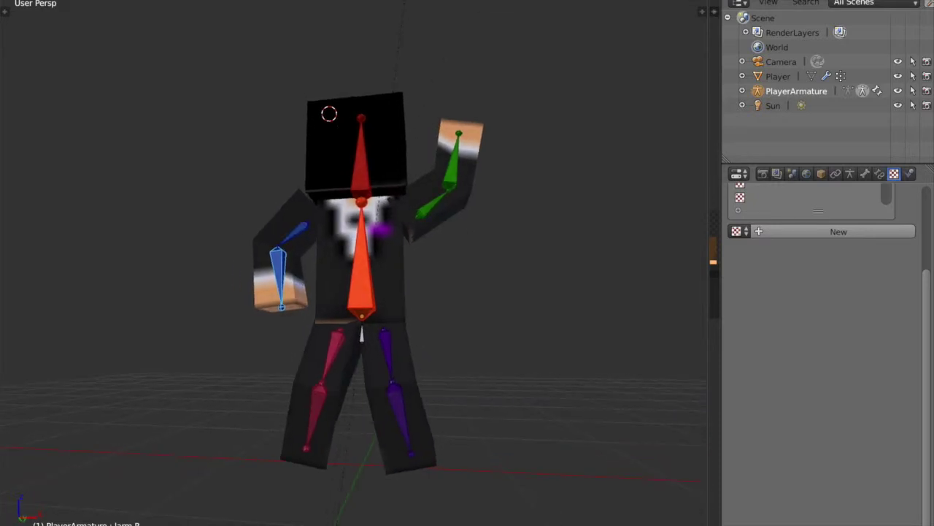
click(93, 1)
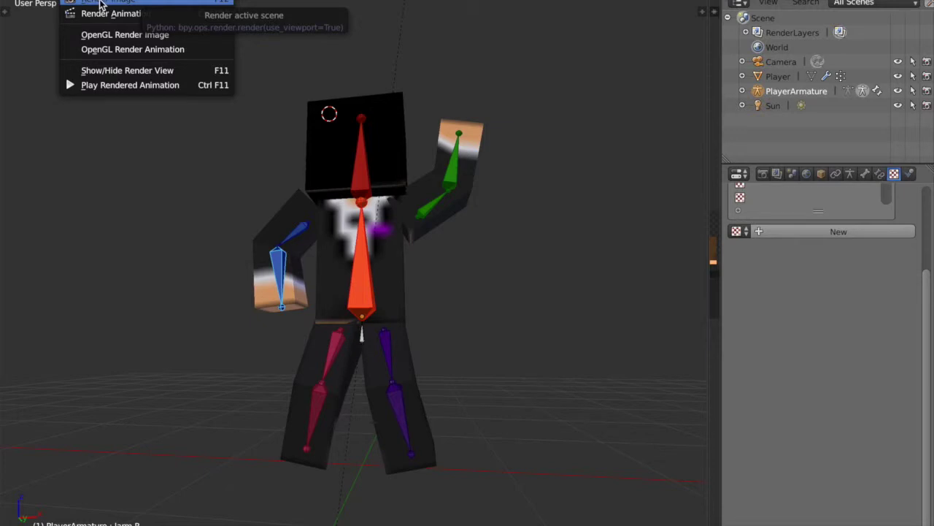
click(100, 3)
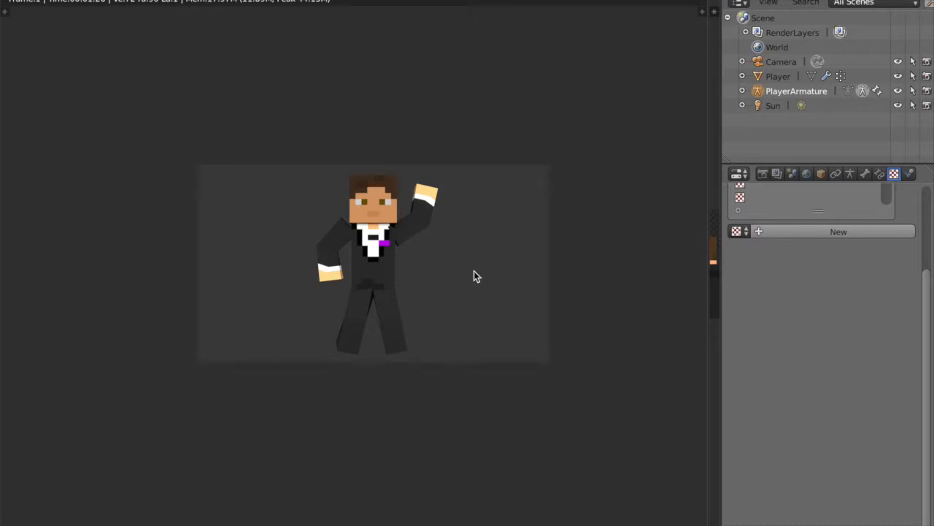
key(Escape)
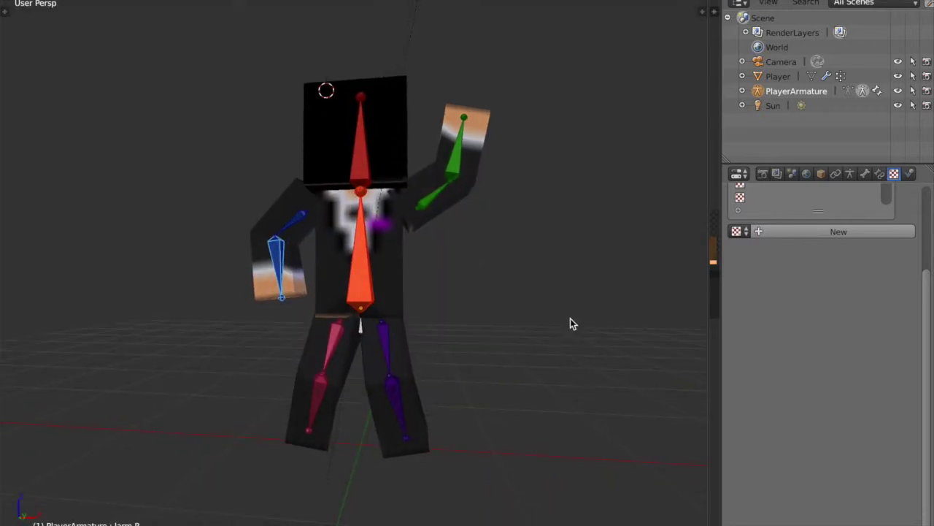
- Place the 3D cursor on the ground beside the player's left foot and add a plane mesh there
scroll(568, 332, down, 2)
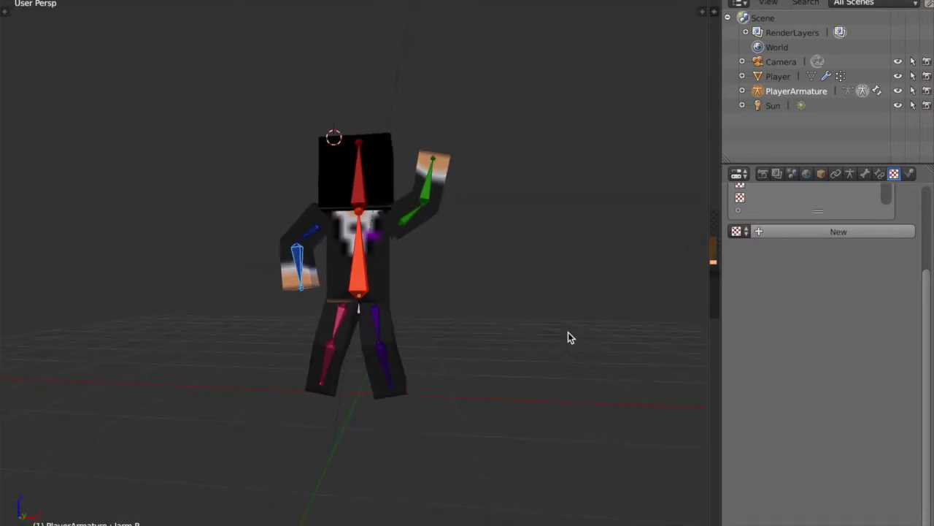
click(466, 380)
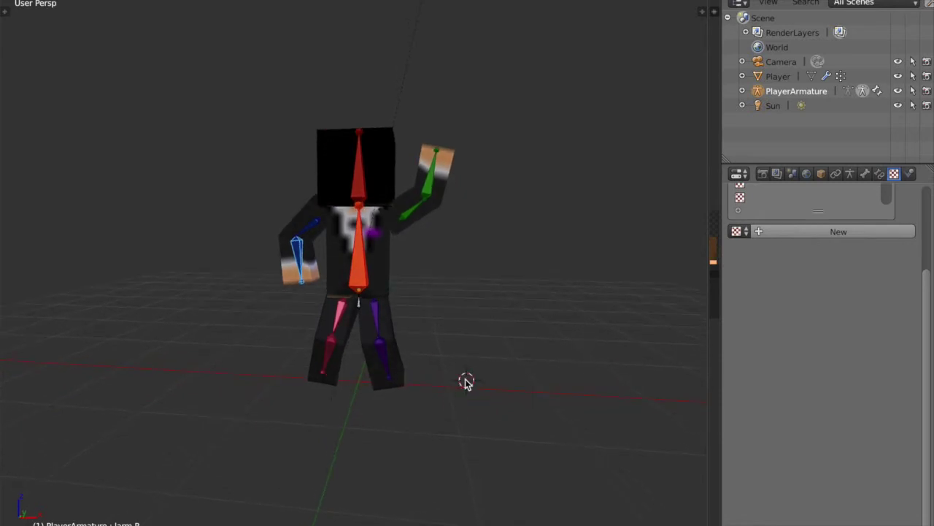
key(shift+a)
key(shift+a)
mouse_move(448, 362)
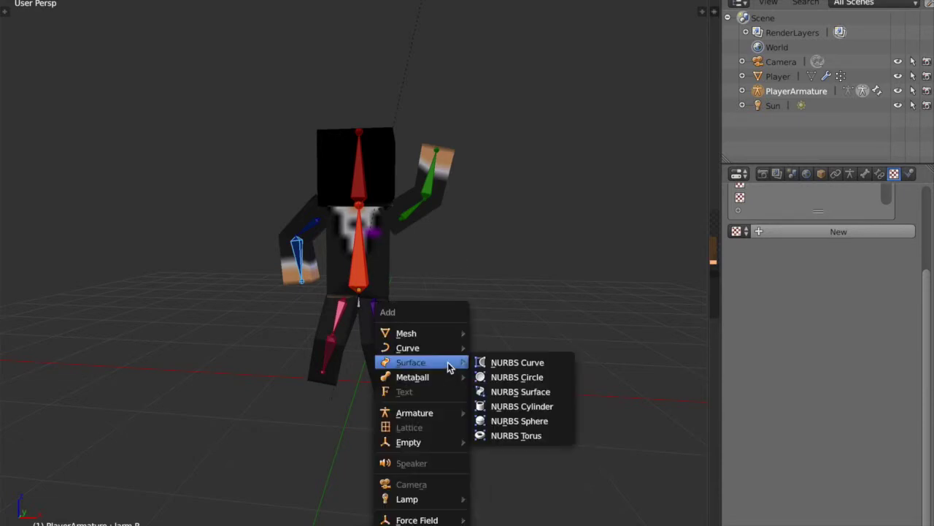
mouse_move(442, 335)
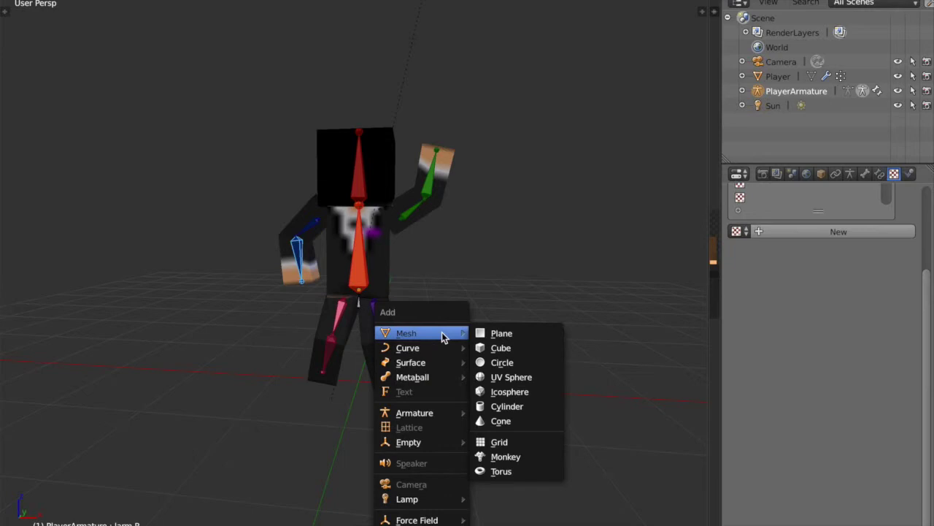
click(501, 334)
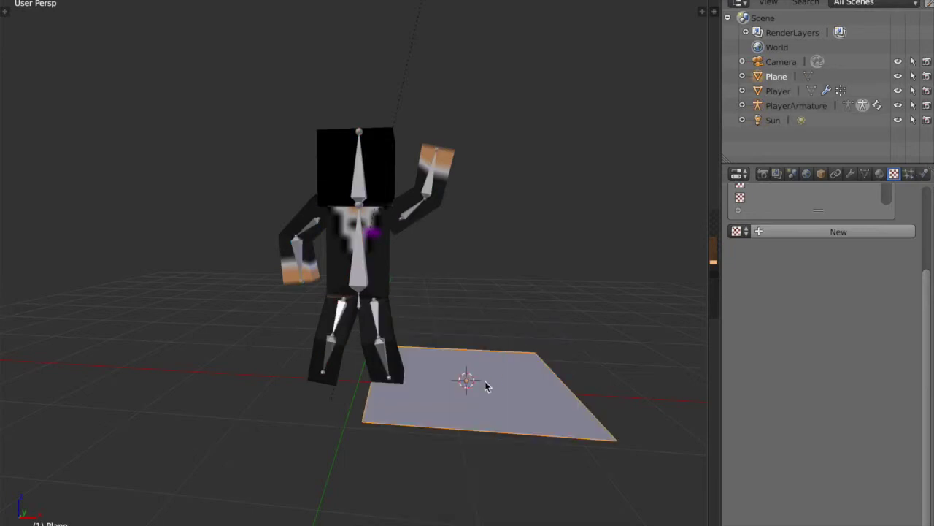
- Move the plane under the player's feet and check its placement from a low angle
key(g)
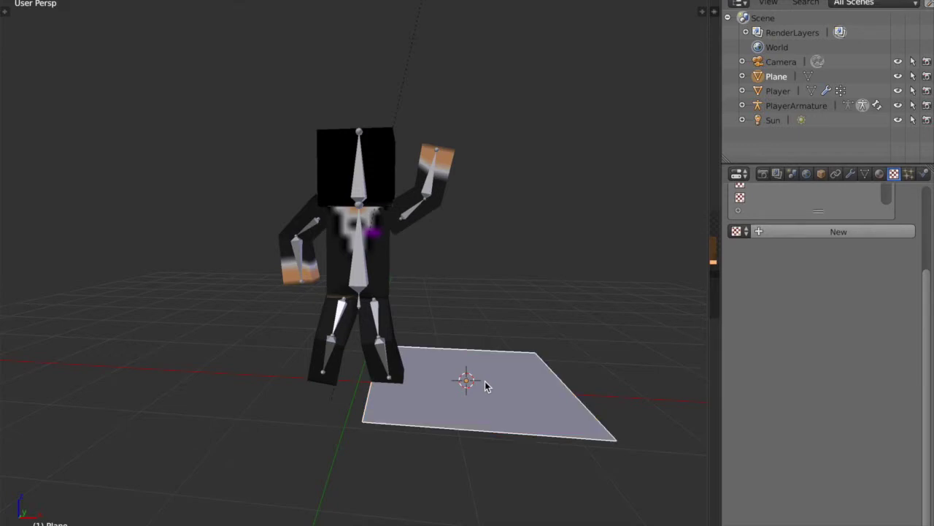
click(384, 397)
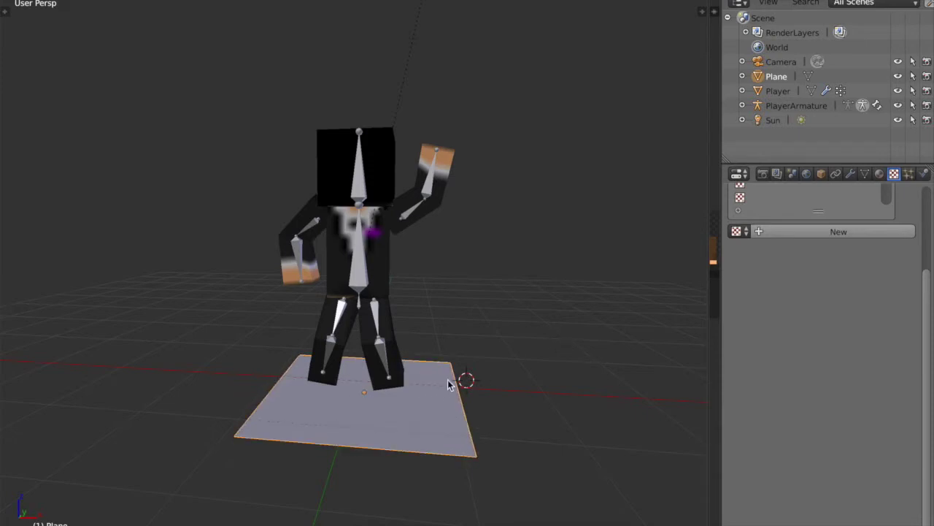
scroll(500, 374, up, 2)
scroll(499, 374, down, 5)
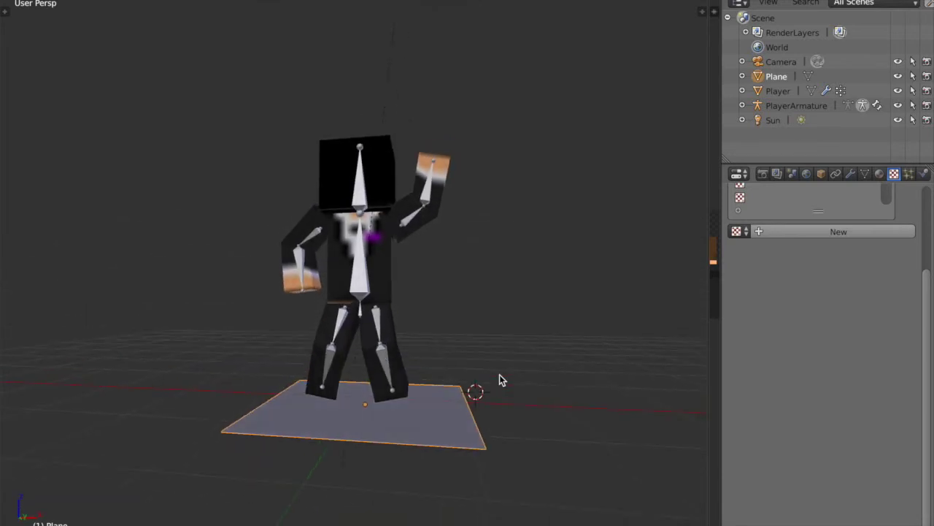
scroll(499, 375, up, 5)
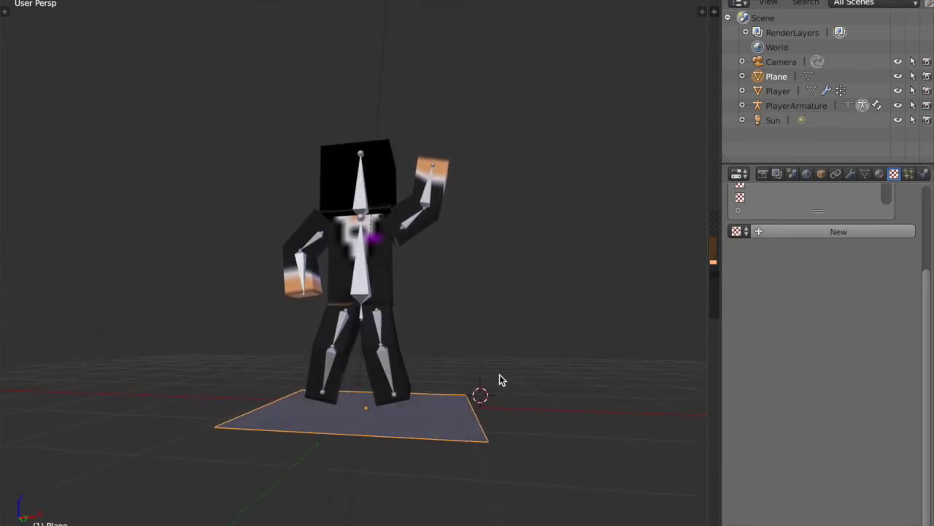
- Render a still image of the player standing on the small plane, inspect it and return to the 3D view
scroll(500, 375, up, 3)
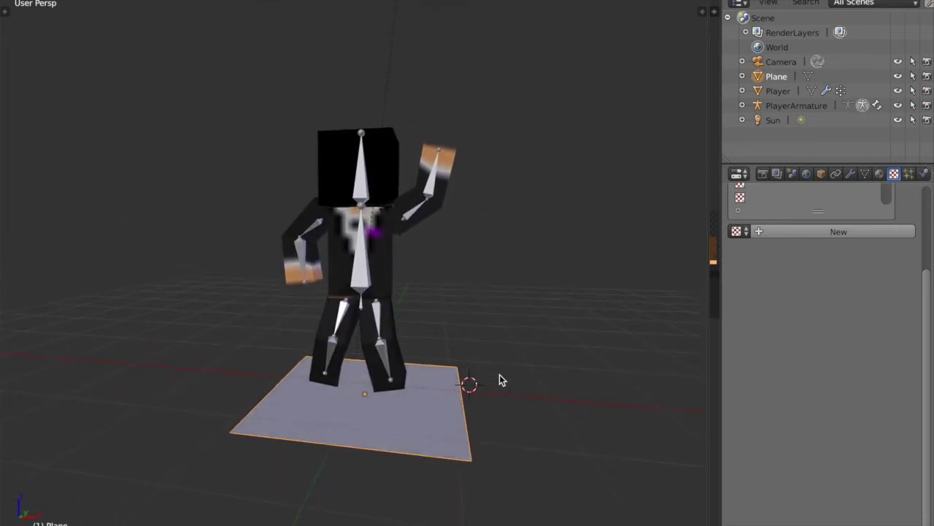
click(57, 3)
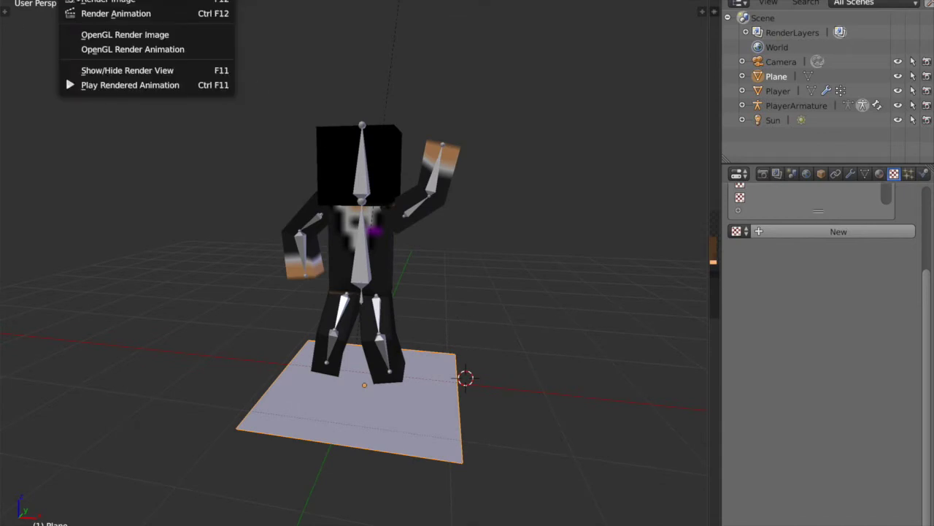
click(88, 2)
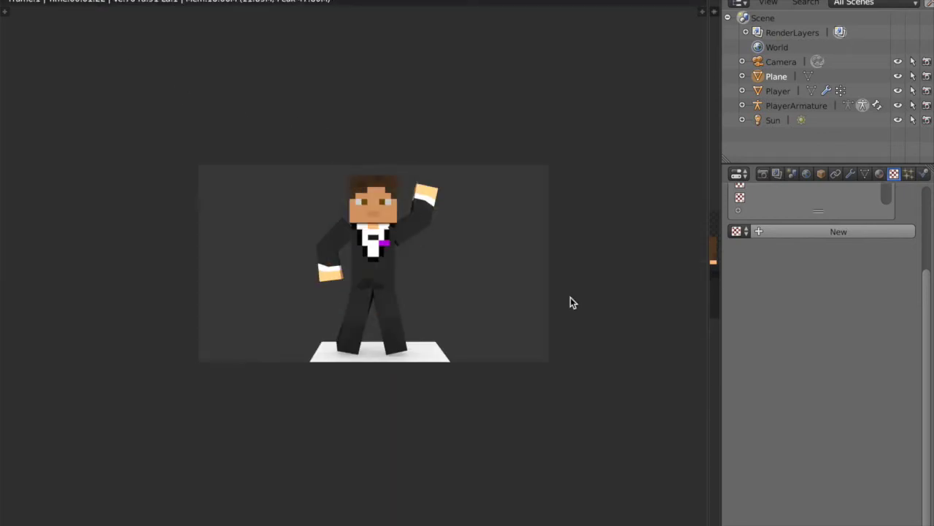
key(Escape)
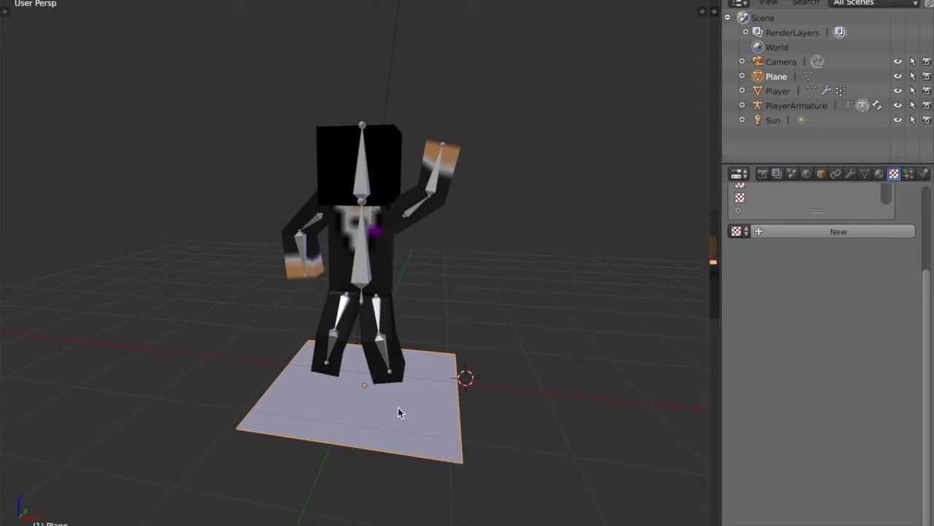
- Scale the plane under the player by a factor of 100 to form a large ground
key(s)
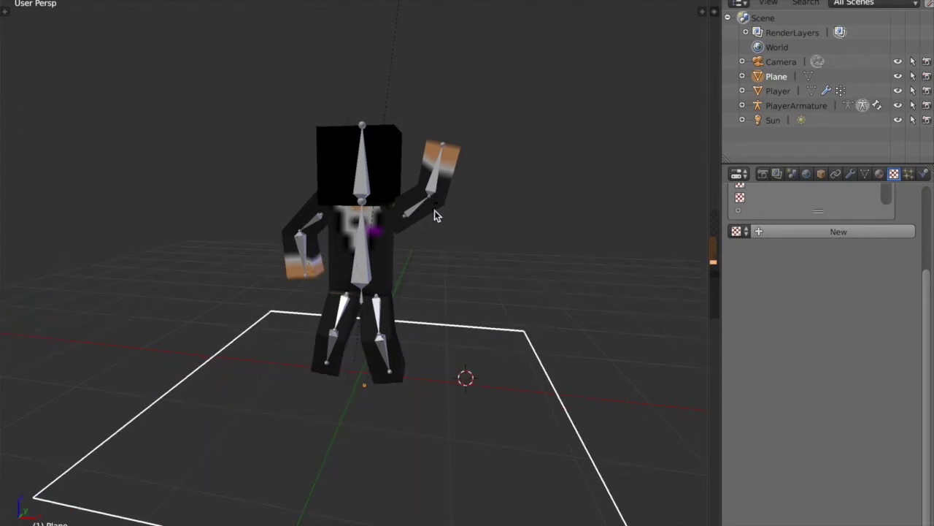
text(100)
key(Return)
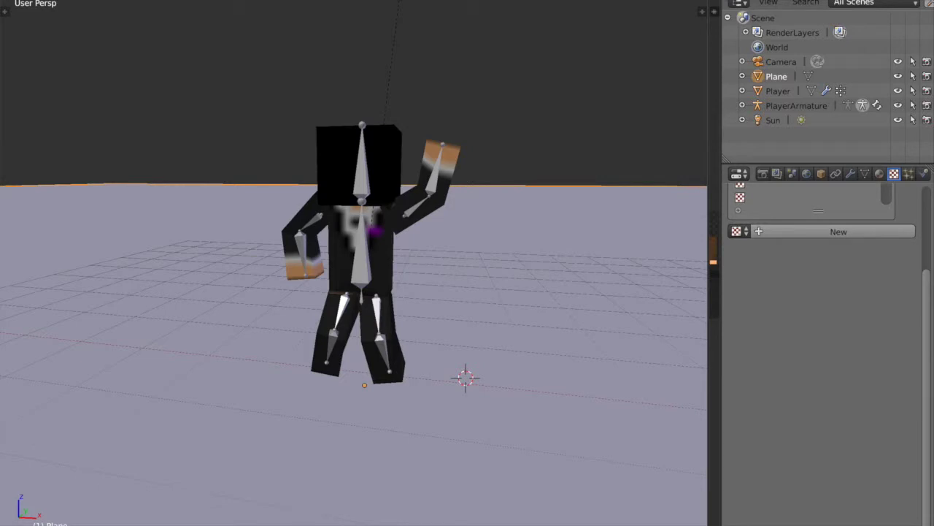
- Add a second plane mesh at the 3D cursor beside the player's left foot
key(shift+a)
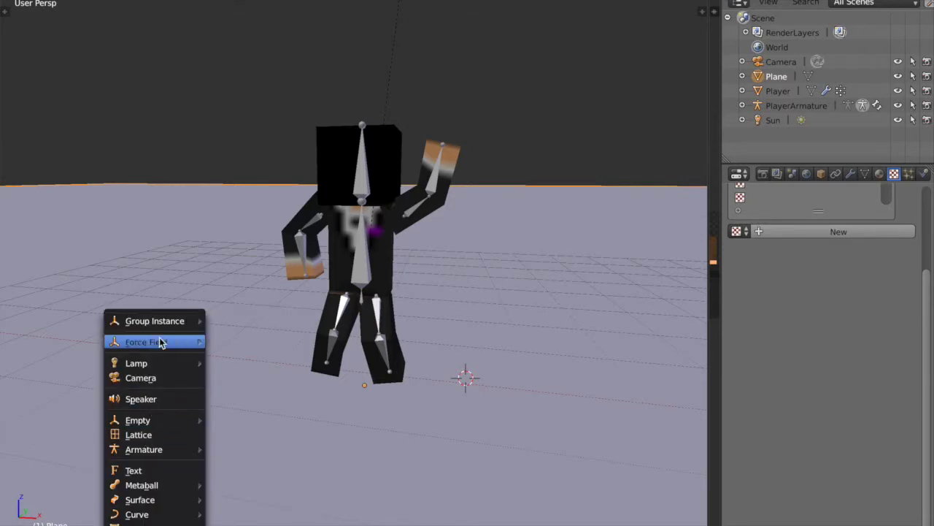
mouse_move(165, 485)
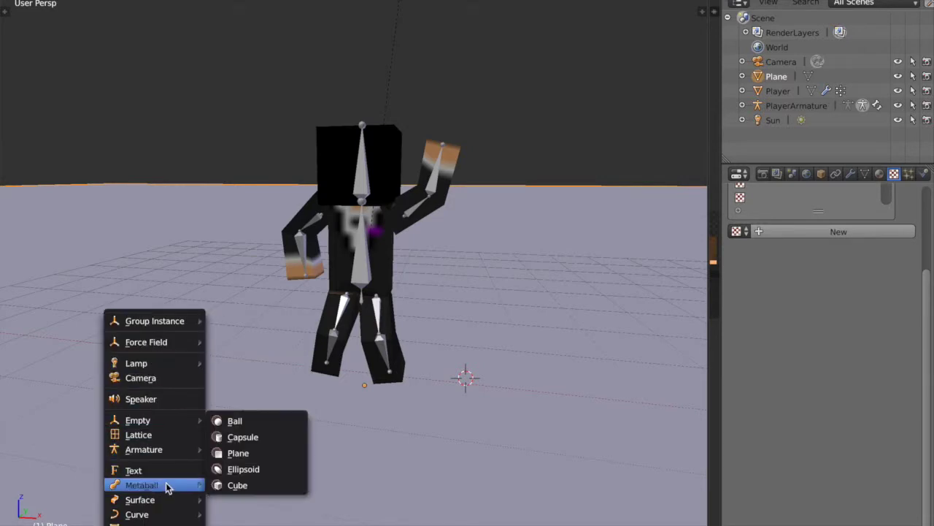
mouse_move(165, 522)
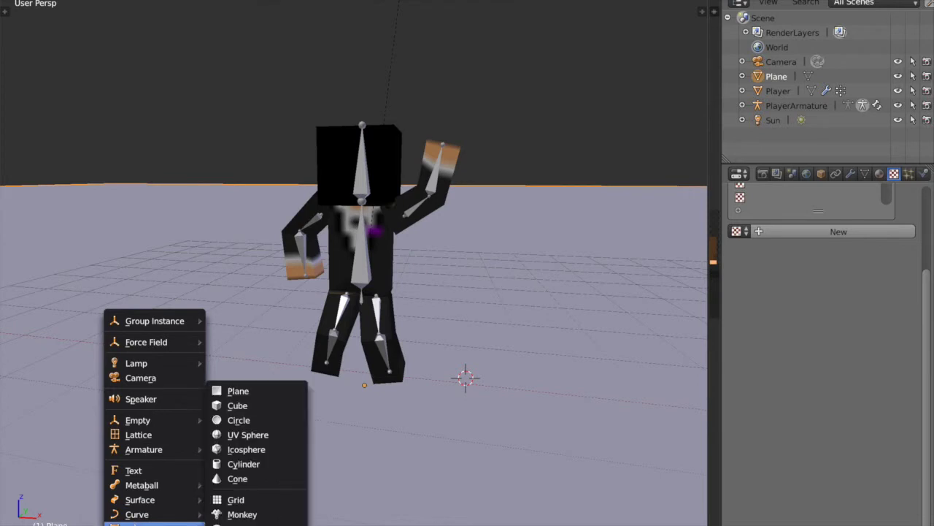
click(265, 392)
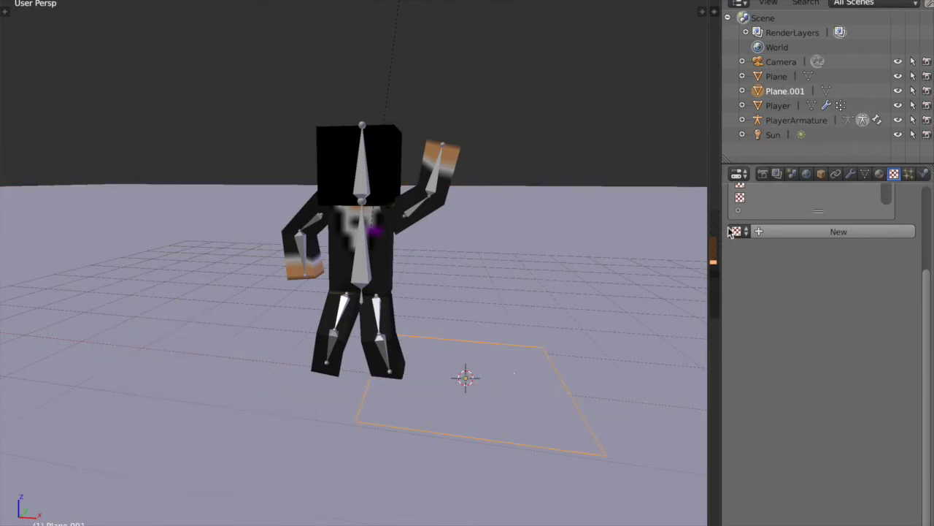
- Set the new plane's X rotation to 90° so it stands upright, showing the transform properties only while editing
drag(709, 214, 730, 223)
click(702, 12)
drag(600, 22, 667, 48)
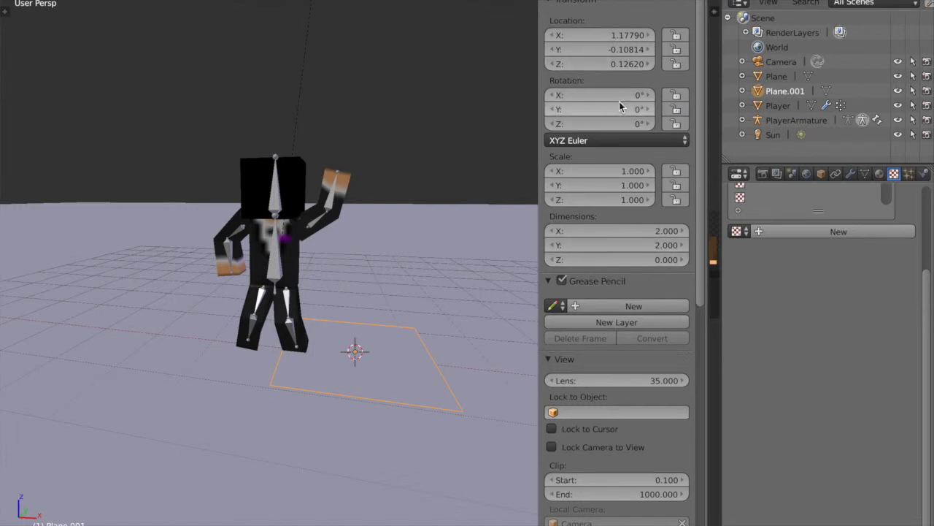
click(637, 94)
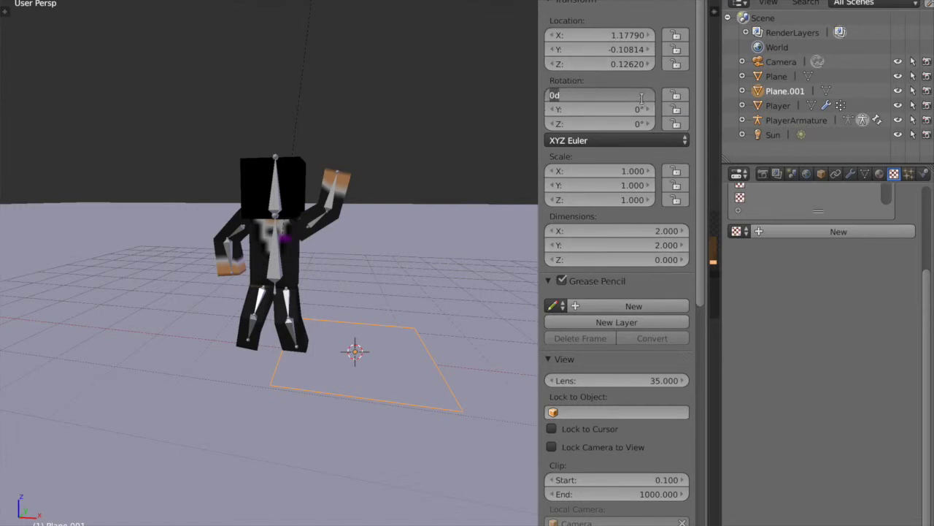
text(9)
key(Return)
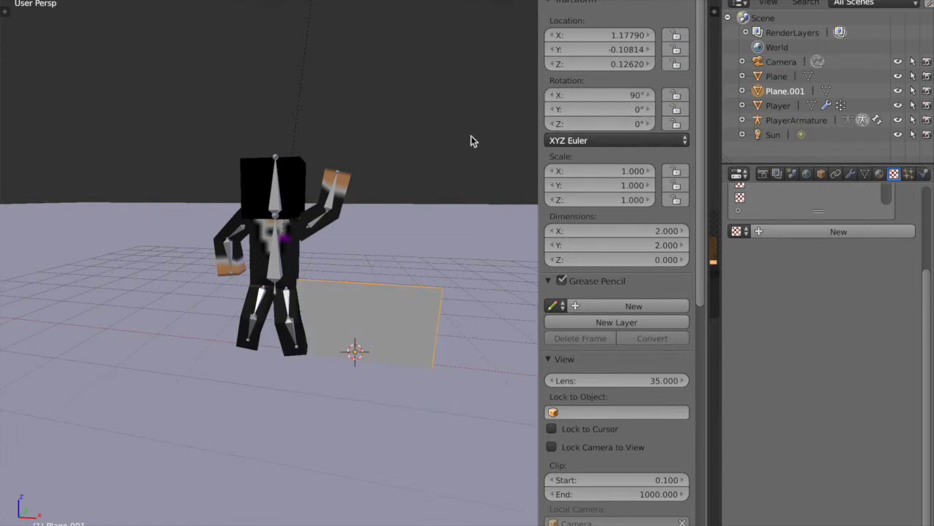
key(n)
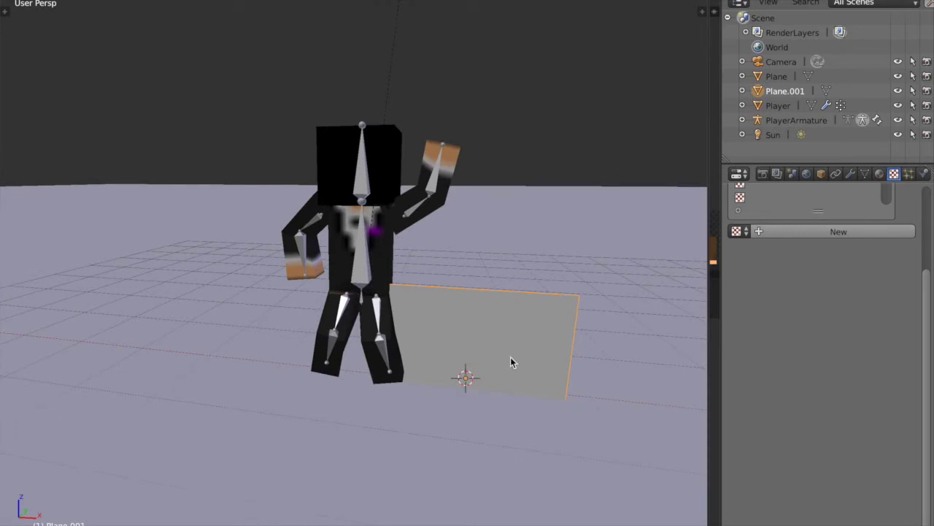
- Move the upright plane up and back so it stands behind the player as a backdrop
key(g)
click(396, 229)
middle_drag(394, 233, 394, 237)
key(g)
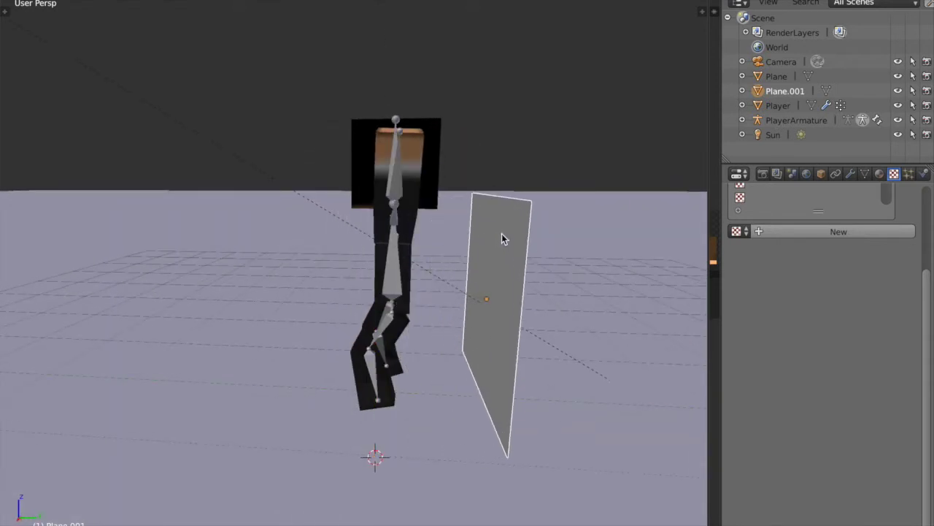
click(527, 234)
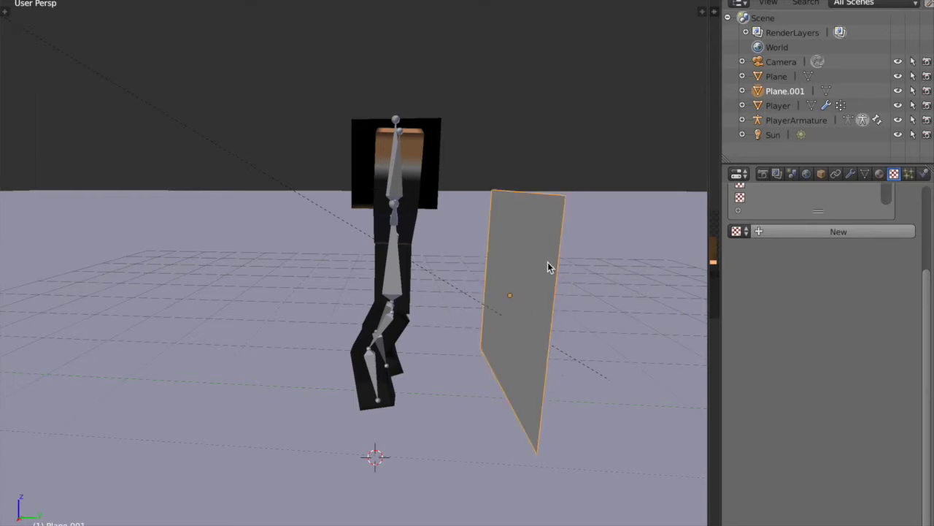
- Scale the upright backdrop plane by a factor of 100
key(s)
key(BackSpace)
text(100)
key(Return)
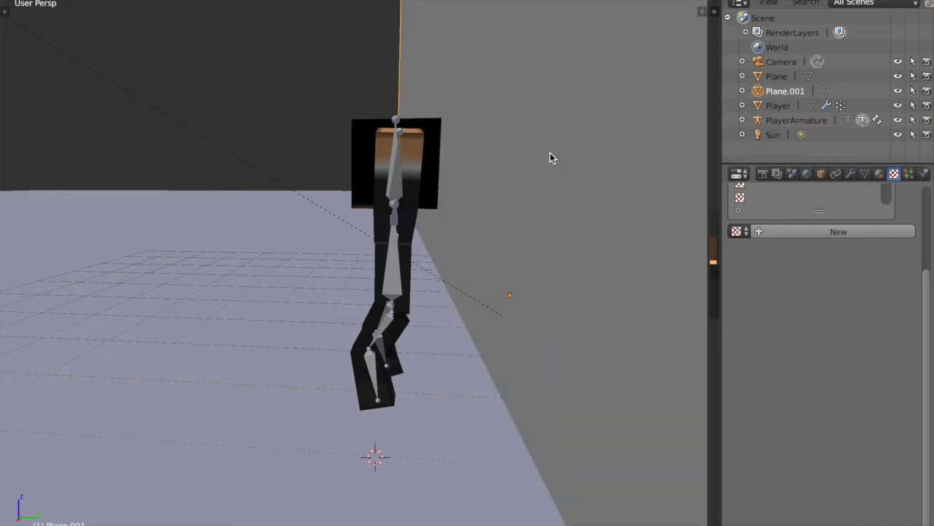
- Examine how the enlarged backdrop and ground plane surround the player from several angles and distances
scroll(352, 80, right, 10)
scroll(352, 86, right, 10)
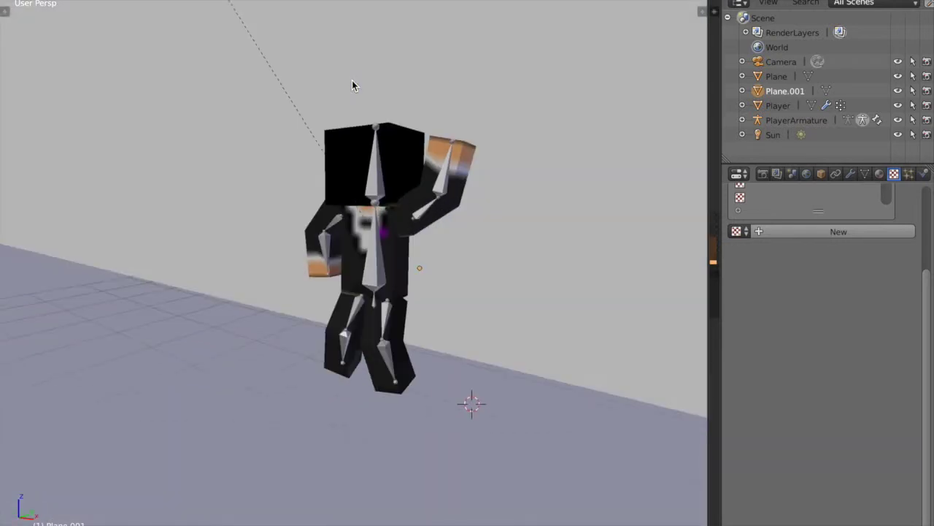
scroll(352, 85, down, 8)
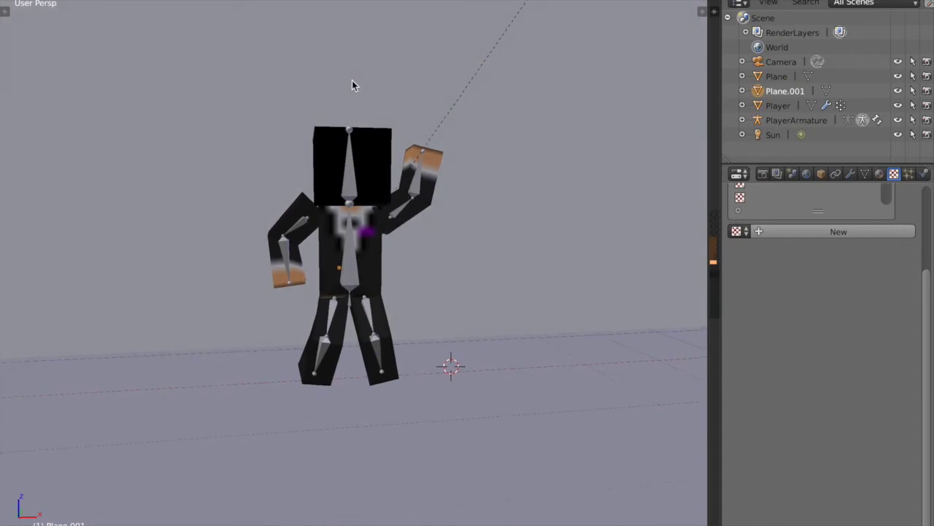
scroll(349, 62, up, 5)
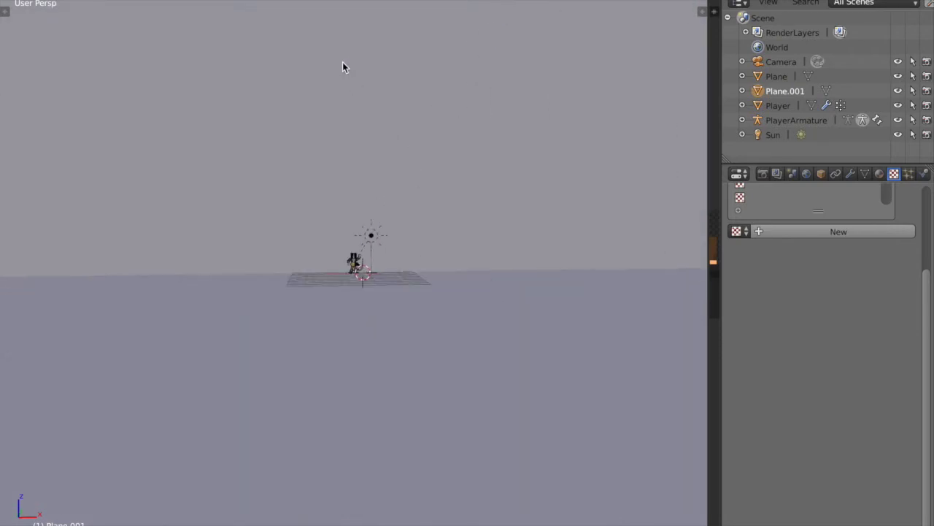
scroll(338, 84, down, 5)
scroll(334, 131, up, 3)
scroll(335, 136, down, 2)
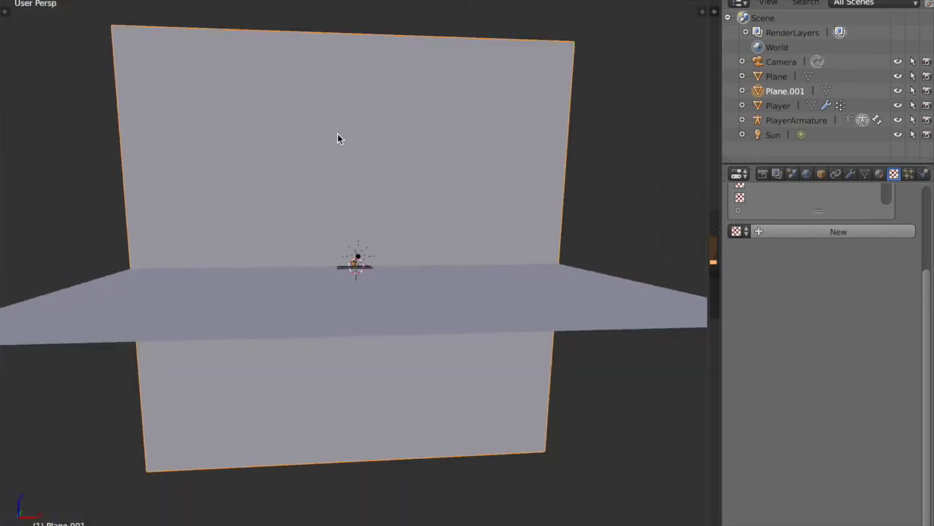
scroll(335, 142, up, 6)
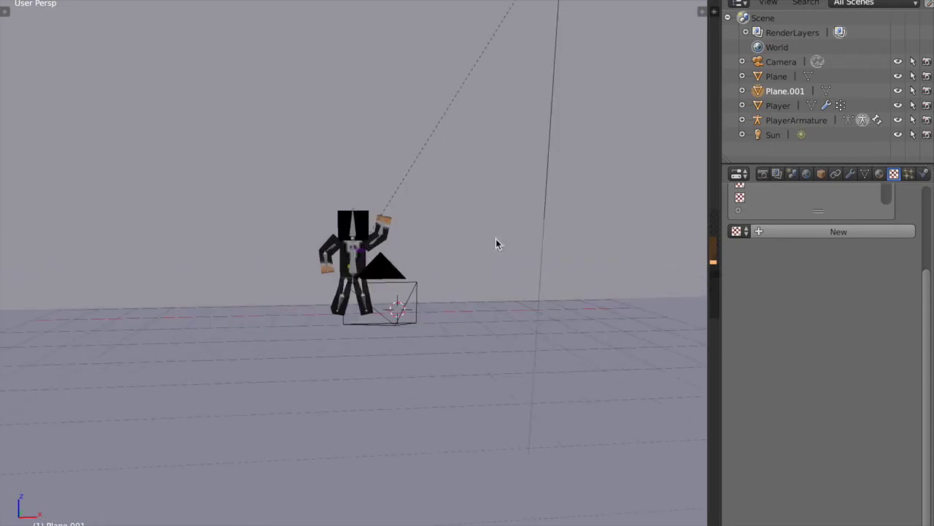
scroll(460, 255, up, 4)
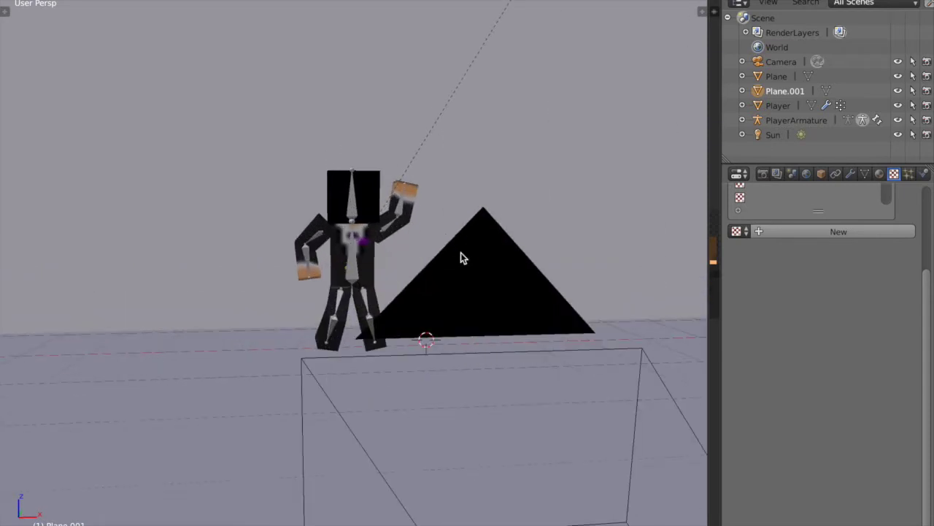
- Render a still image of the player against the ground and backdrop, inspect it and return to the 3D view
click(62, 3)
click(94, 3)
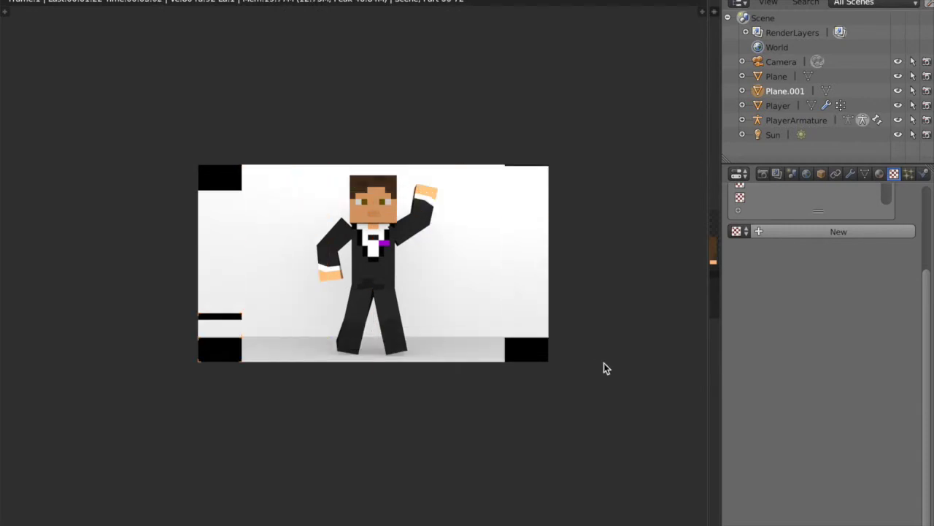
key(Escape)
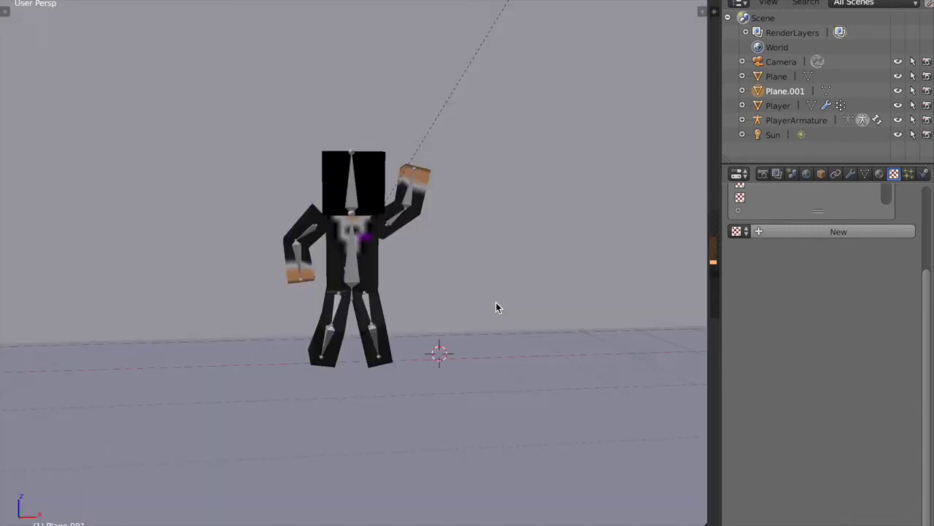
- Give the backdrop plane a new material with a green diffuse colour of about R 0.148, G 0.800, B 0.084
click(881, 175)
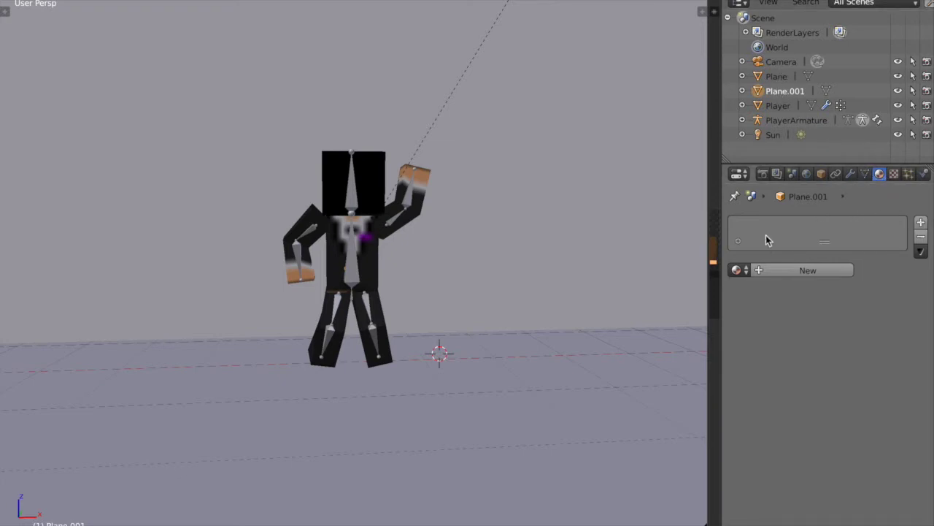
click(806, 270)
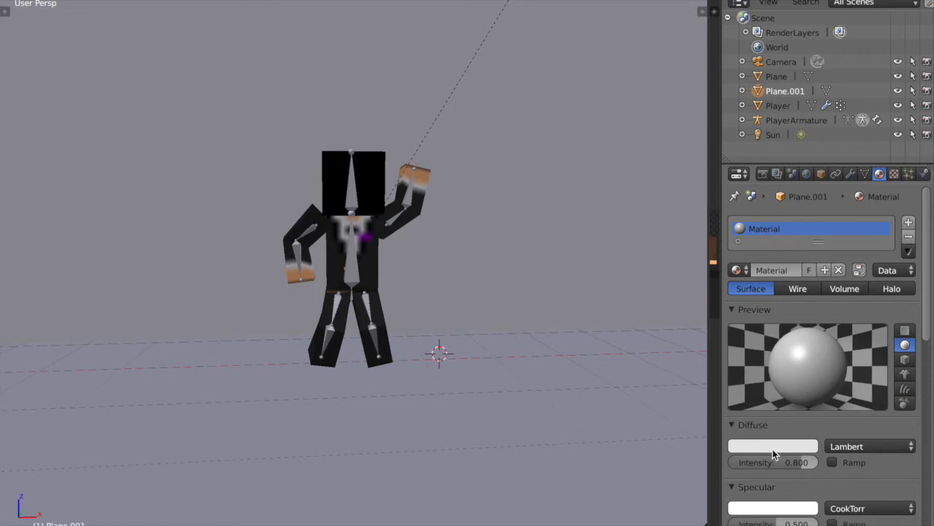
click(779, 446)
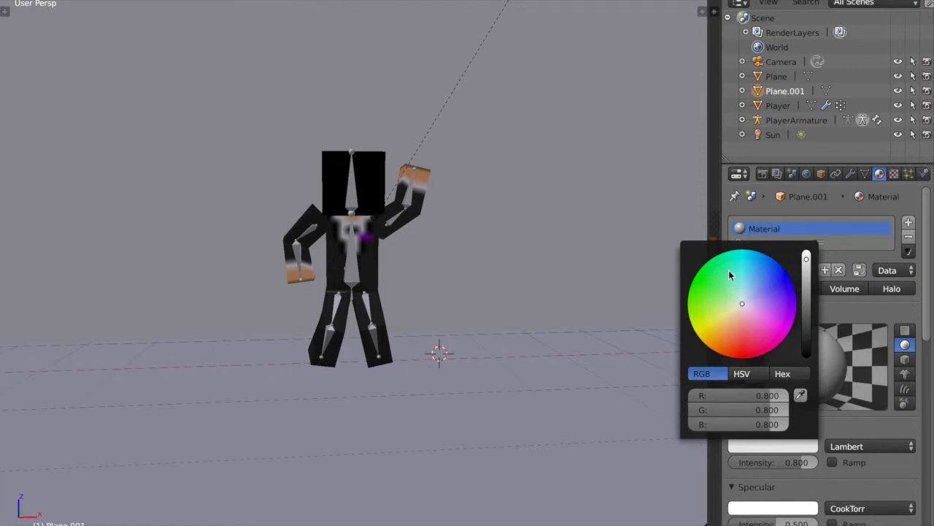
mouse_move(741, 303)
mouse_down()
mouse_move(700, 285)
mouse_move(708, 280)
mouse_move(699, 286)
mouse_move(710, 298)
mouse_move(776, 271)
mouse_move(737, 281)
mouse_move(706, 273)
mouse_move(716, 282)
mouse_move(698, 283)
mouse_up()
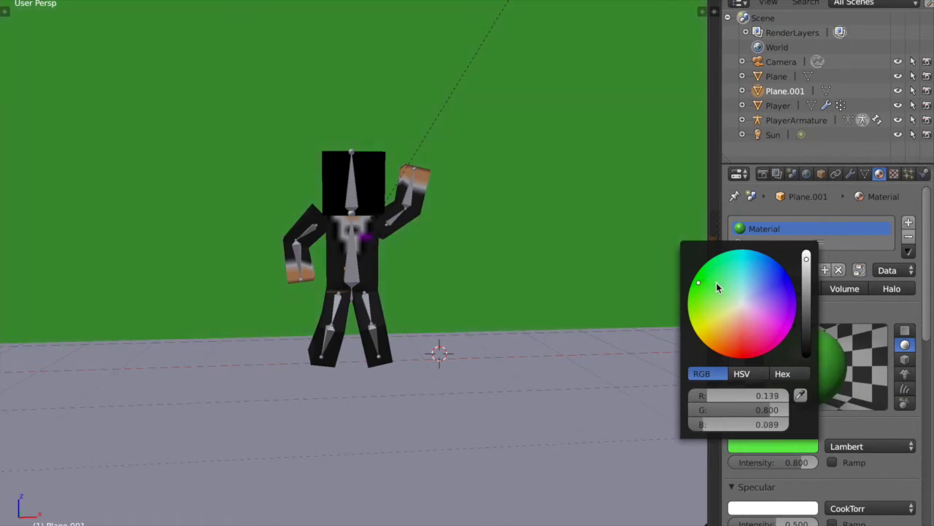
drag(695, 283, 695, 282)
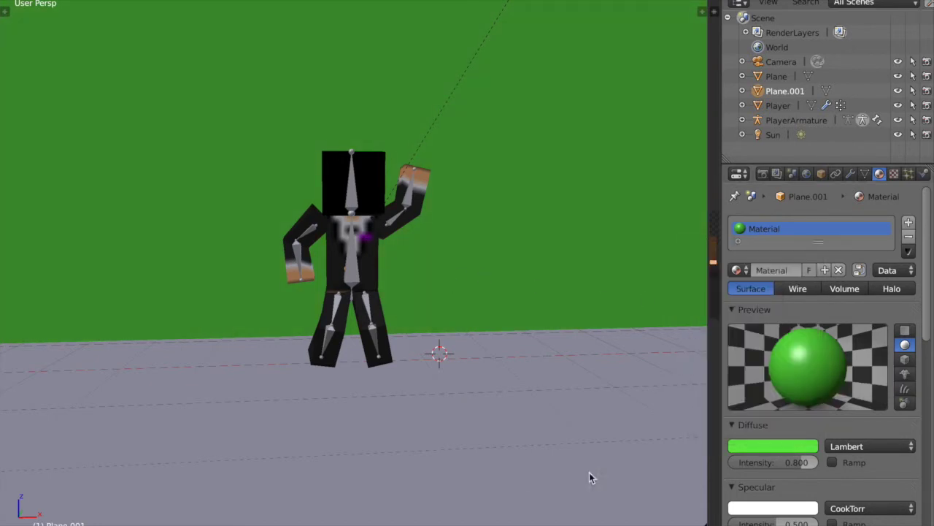
click(781, 445)
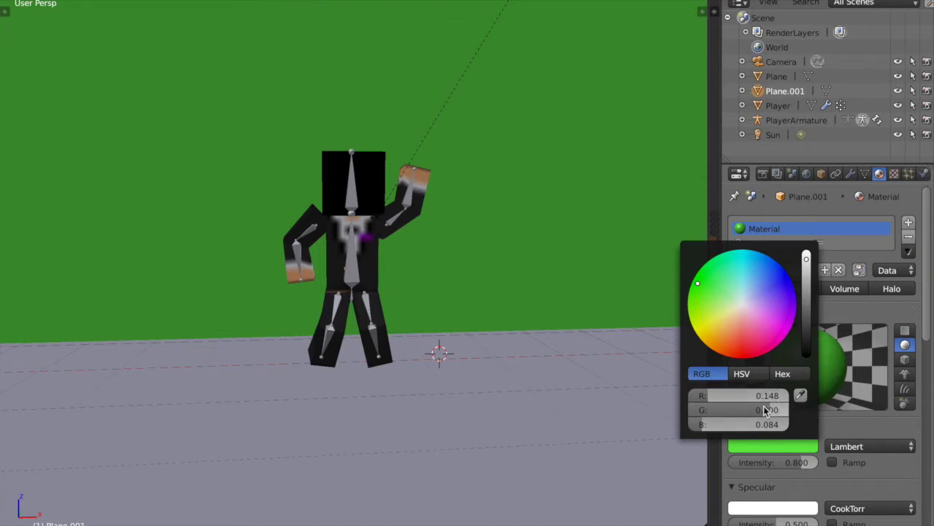
click(789, 447)
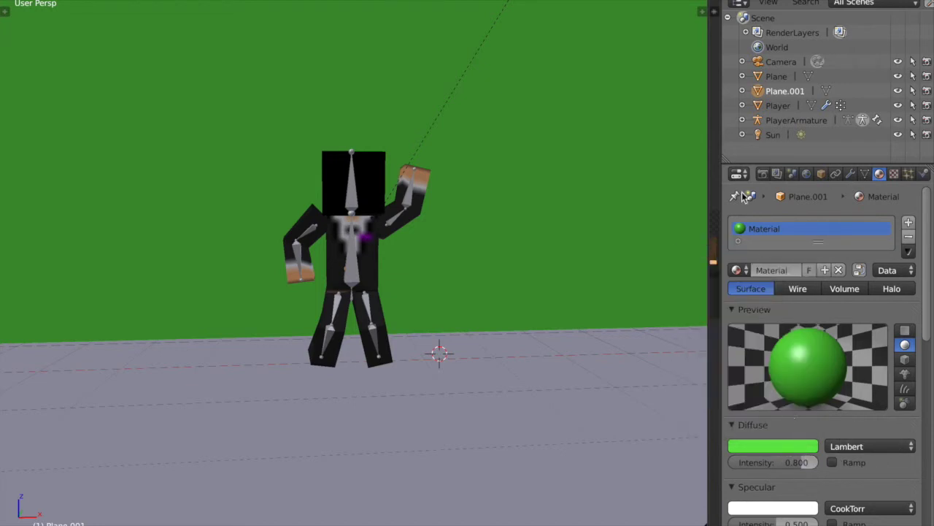
- Give the ground plane a new material and set its diffuse colour to R 0.148 and B 0.084 for a matching green
click(776, 77)
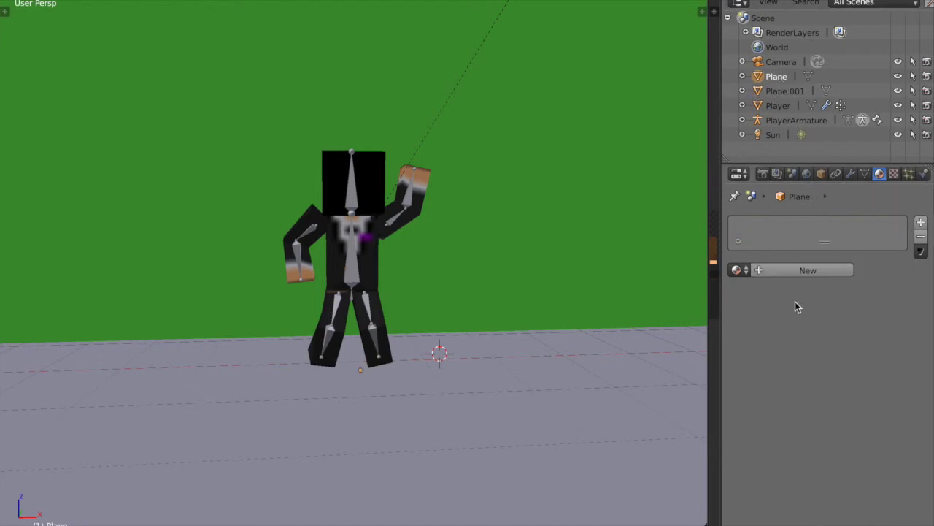
click(794, 272)
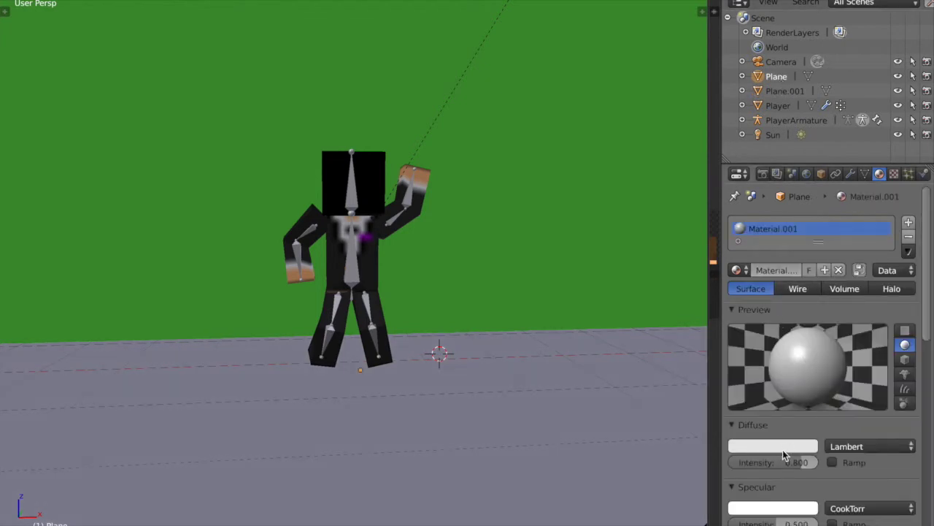
click(782, 447)
click(767, 397)
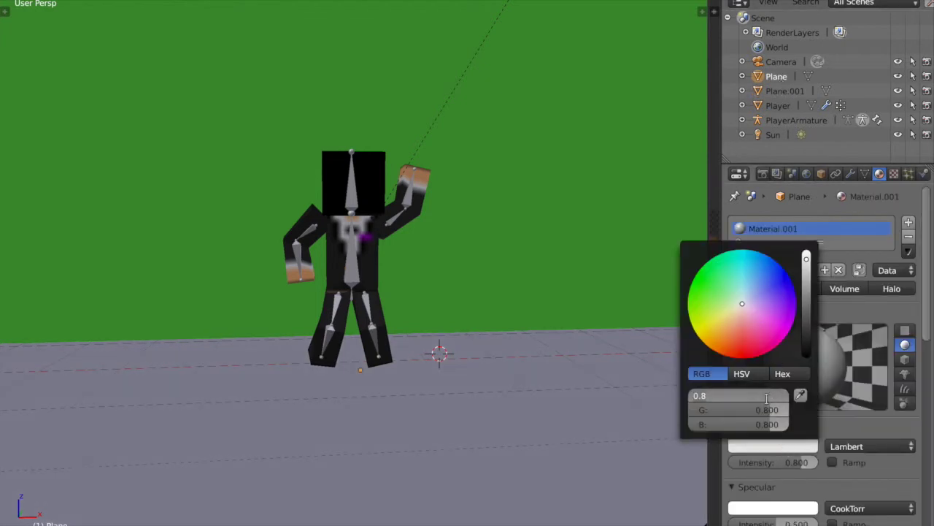
key(BackSpace)
text(.148)
key(Return)
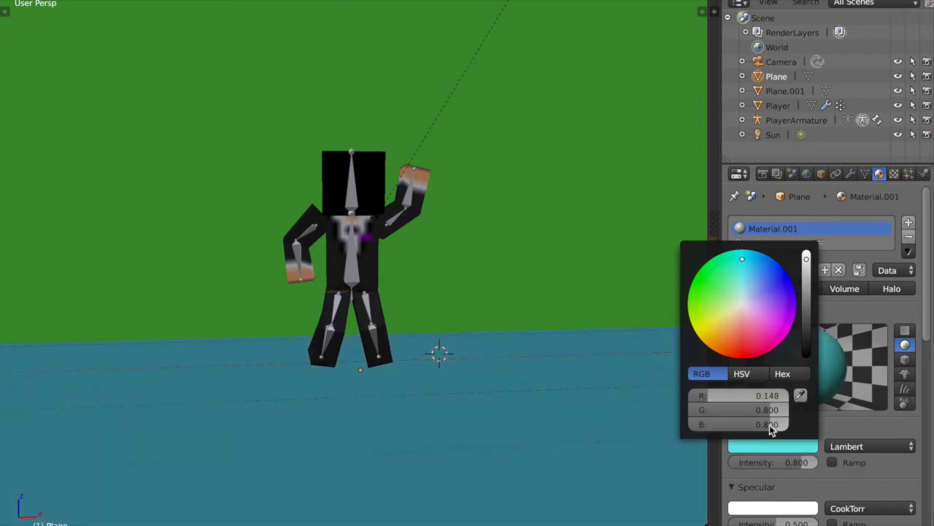
click(769, 425)
key(BackSpace)
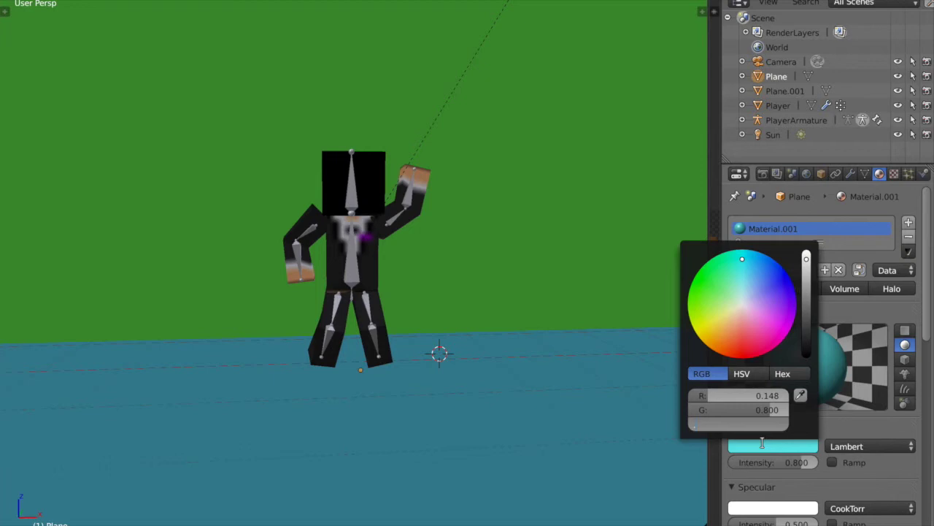
text(.084)
key(Return)
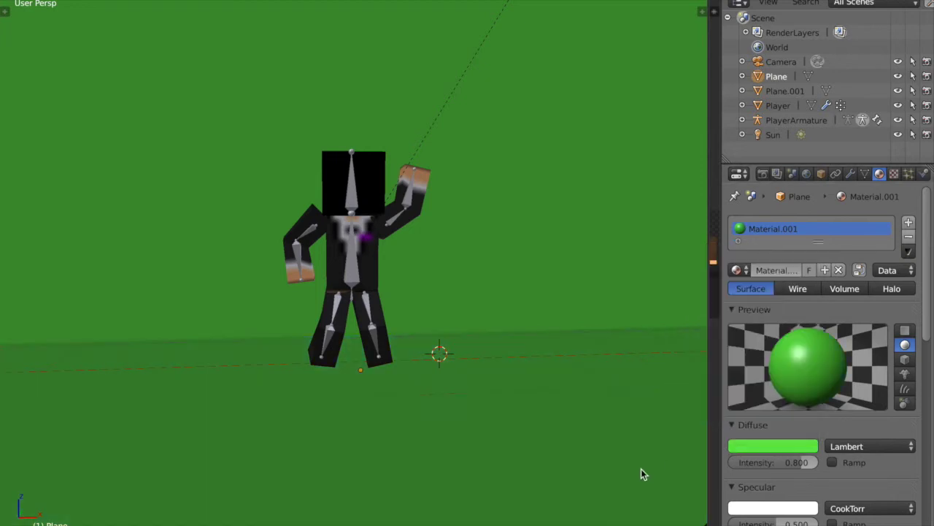
- Compare the diffuse colours of the ground and backdrop planes, and render a still image of the scene to inspect it
click(808, 442)
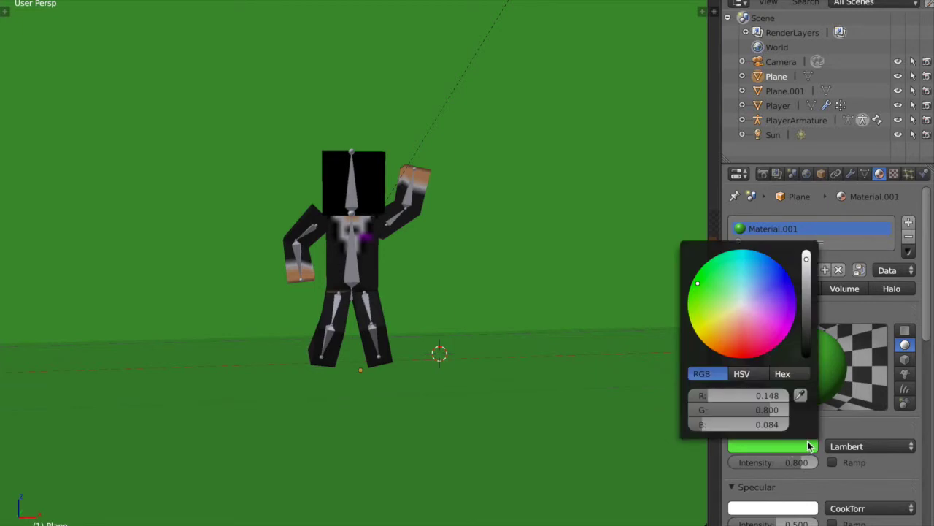
click(790, 90)
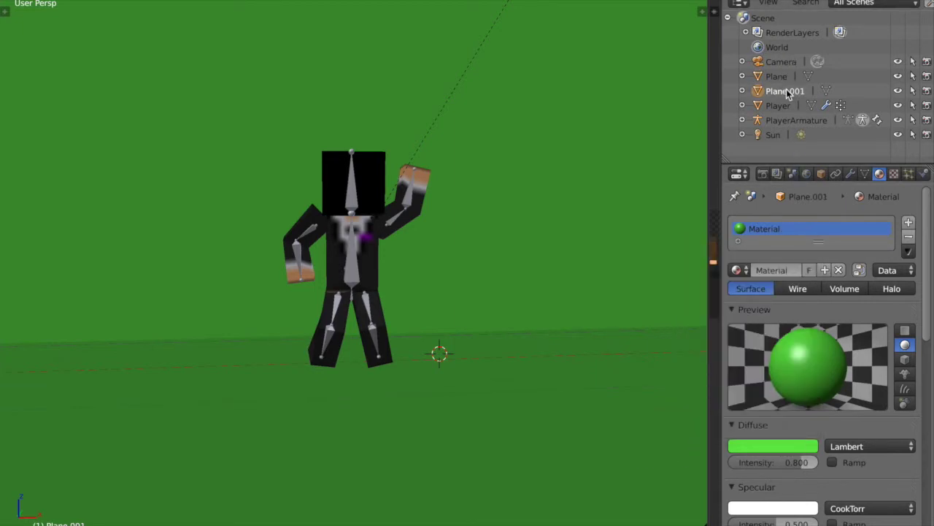
click(795, 448)
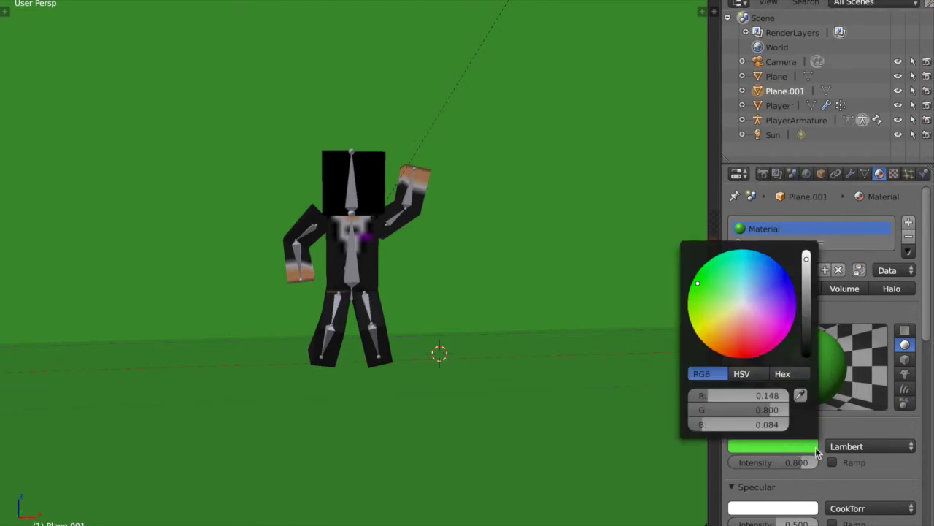
click(778, 76)
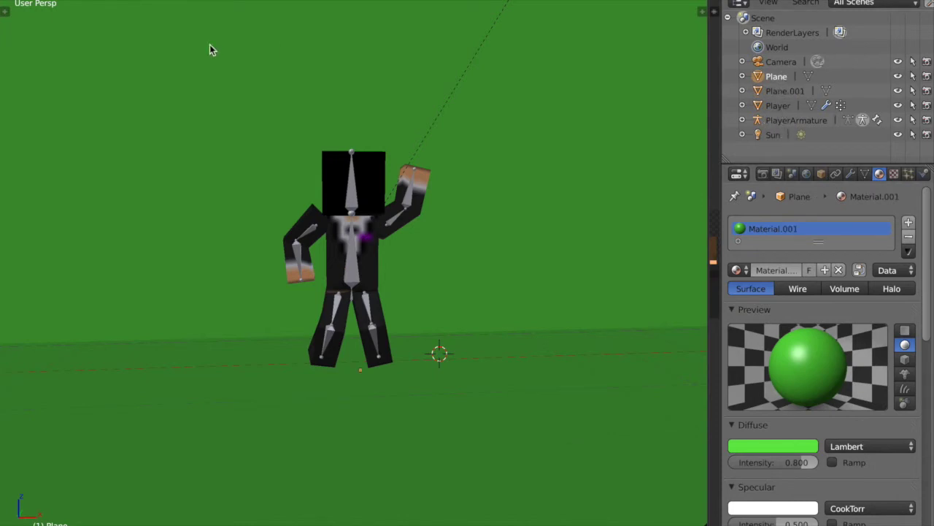
click(77, 0)
click(110, 1)
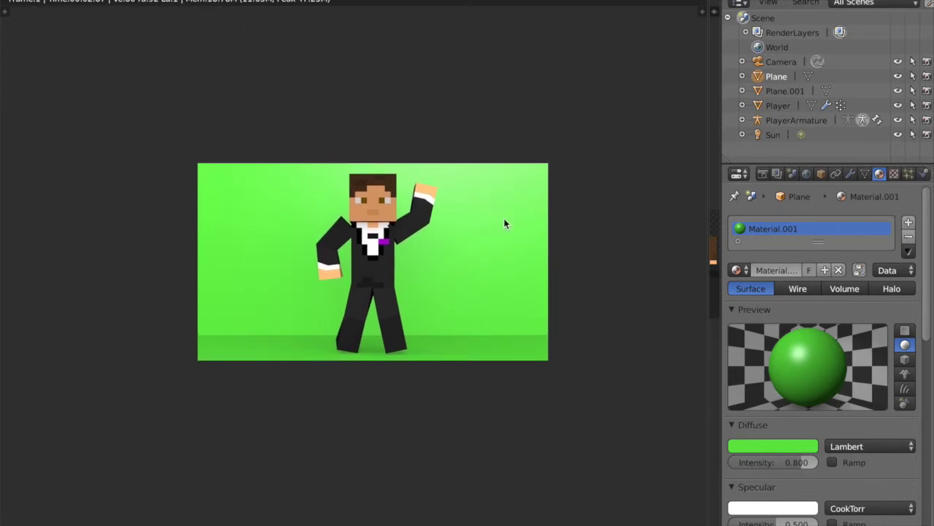
key(Escape)
- Rotate the upper and lower bones of the player's left leg in pose mode to bend it at the knee
middle_drag(407, 249, 407, 258)
right_click(384, 317)
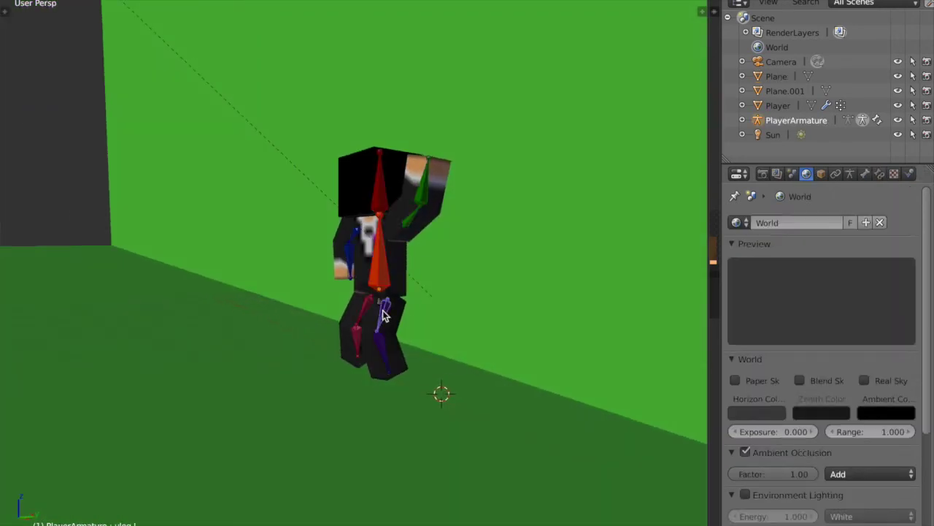
click(863, 120)
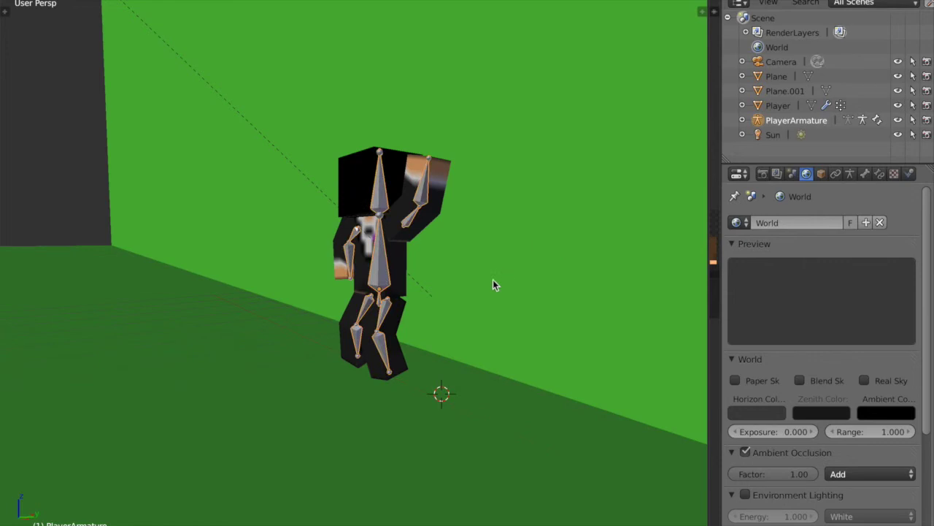
right_click(384, 316)
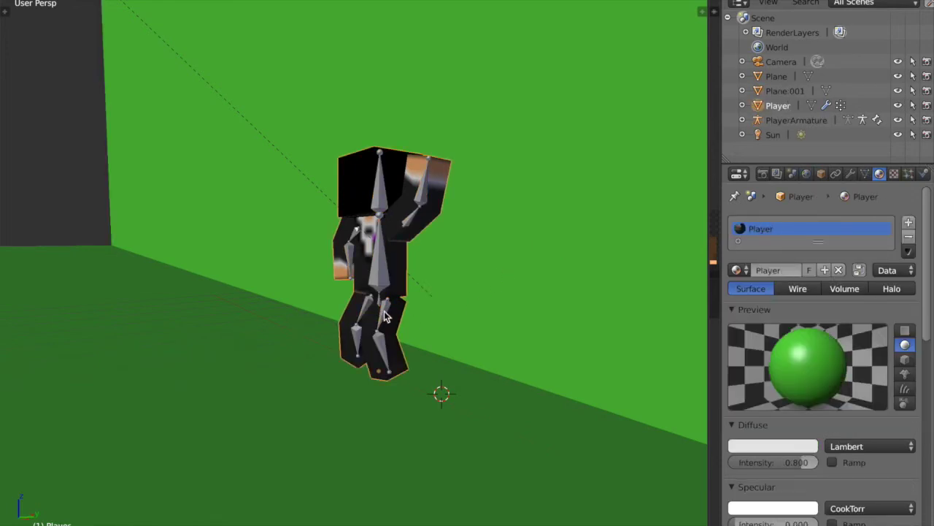
click(863, 119)
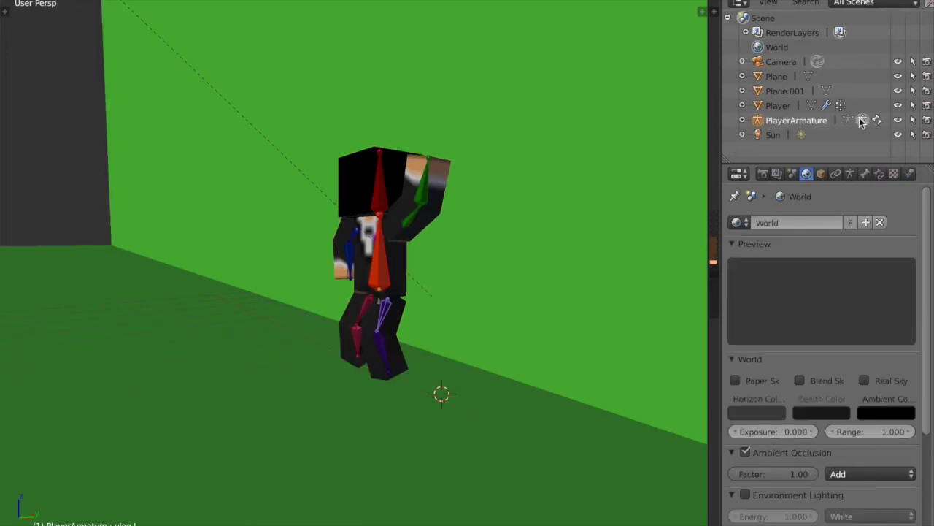
key(r)
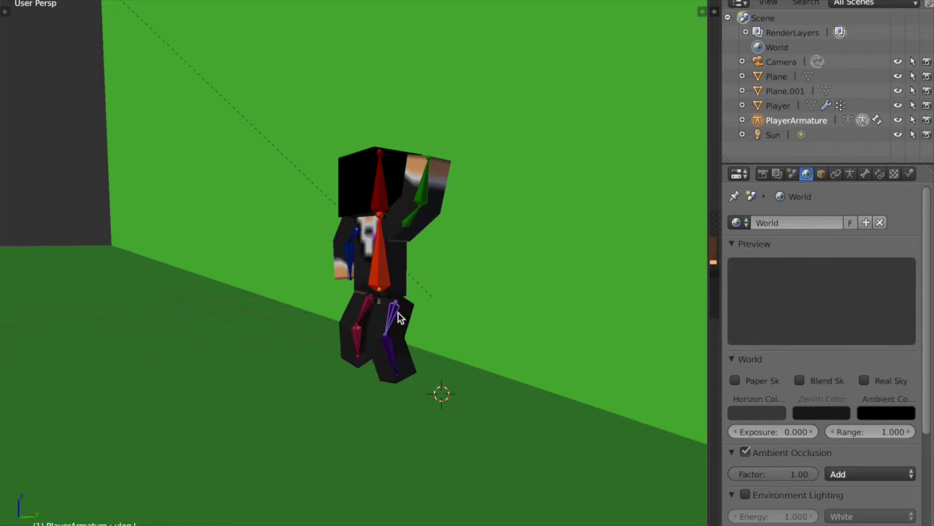
right_click(392, 313)
key(r)
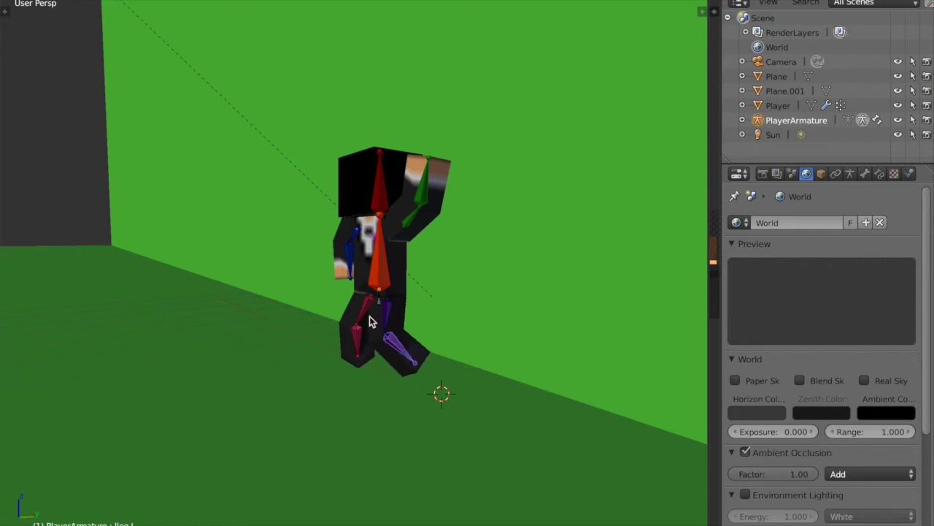
- Rotate the upper and lower bones of the player's right leg so the shin bends backwards at the knee
scroll(370, 316, left, 10)
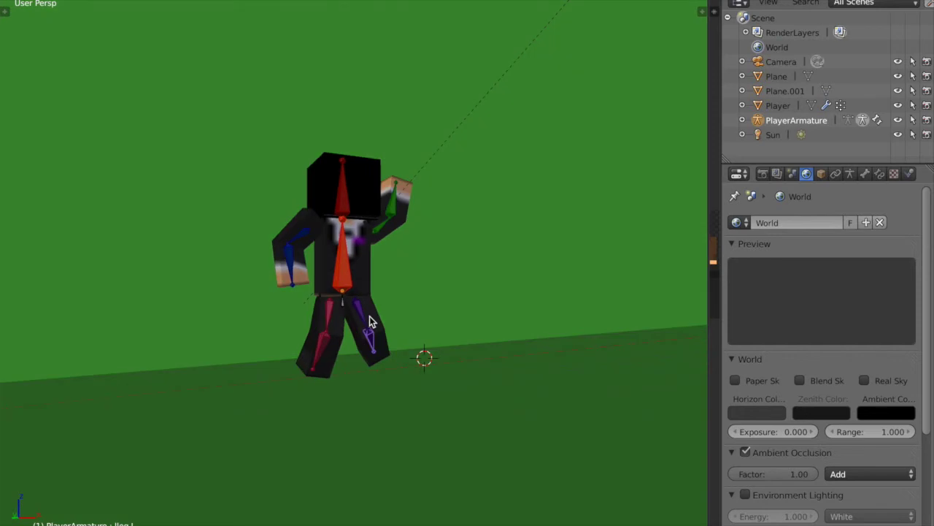
scroll(369, 316, left, 10)
right_click(321, 306)
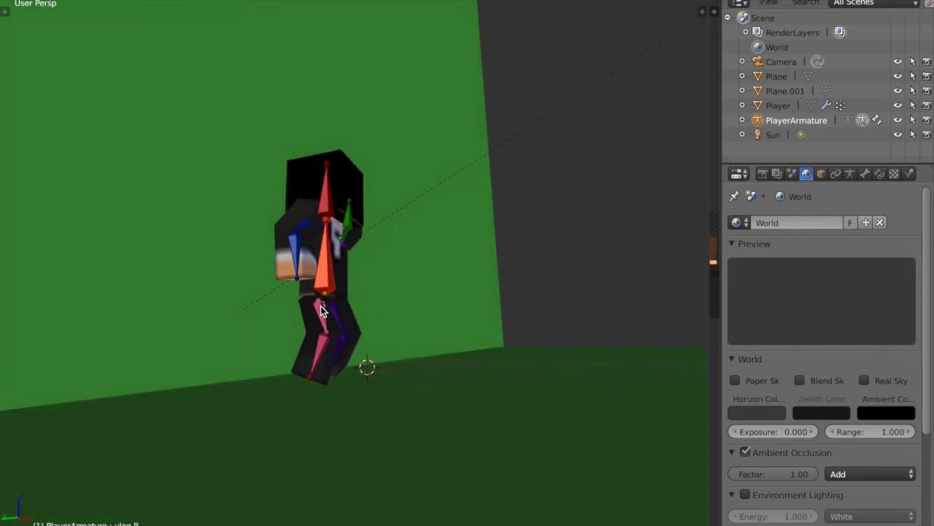
key(r)
right_click(296, 347)
key(r)
- Rotate the player's head bone to tilt the head slightly towards the raised arm
scroll(459, 330, right, 10)
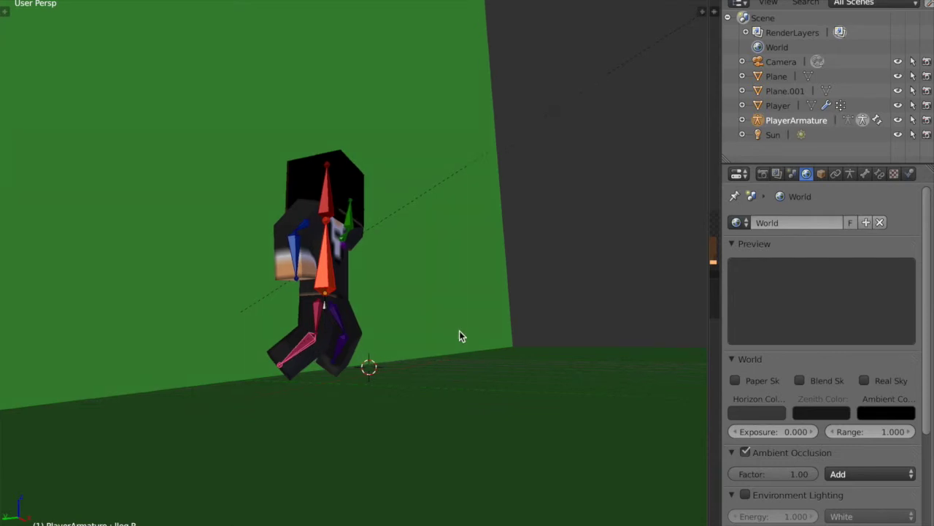
scroll(459, 331, right, 8)
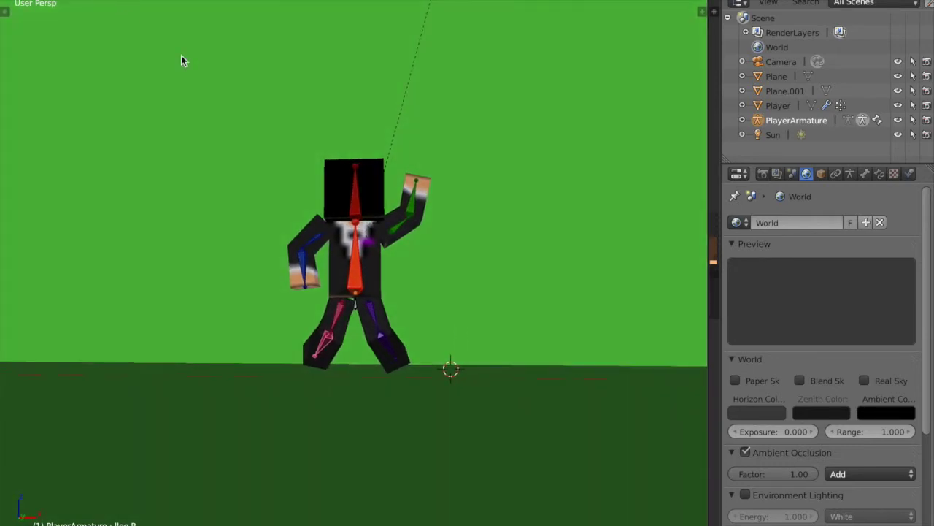
right_click(360, 200)
key(r)
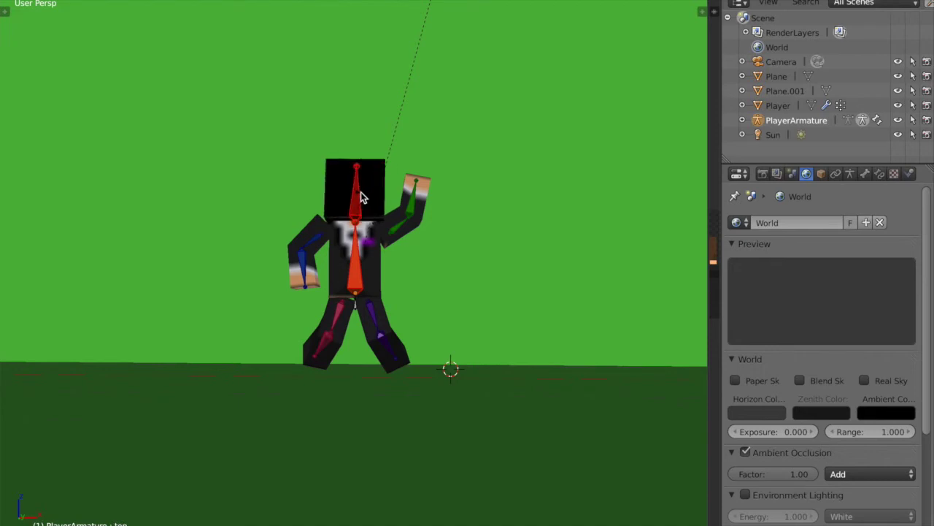
click(364, 194)
- Render a still image of the updated pose, inspect it and return to the 3D view
click(77, 0)
click(104, 2)
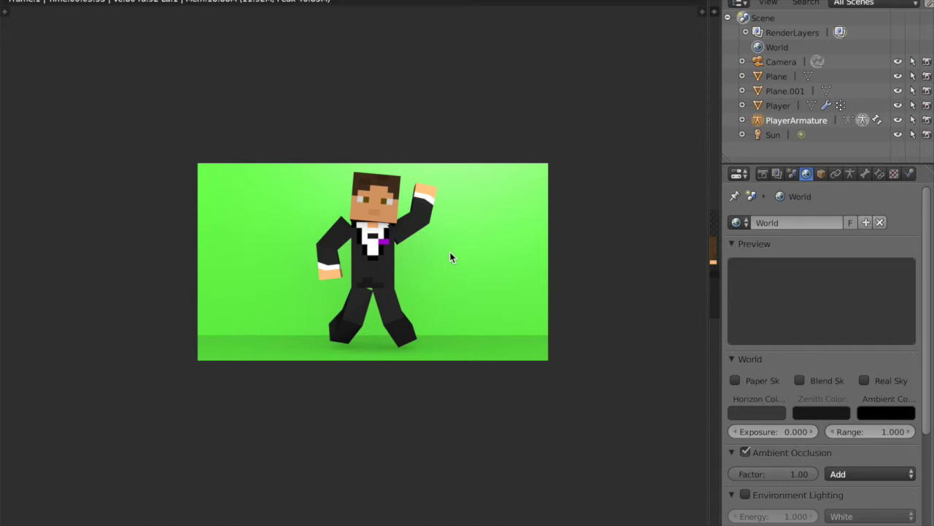
scroll(868, 470, down, 5)
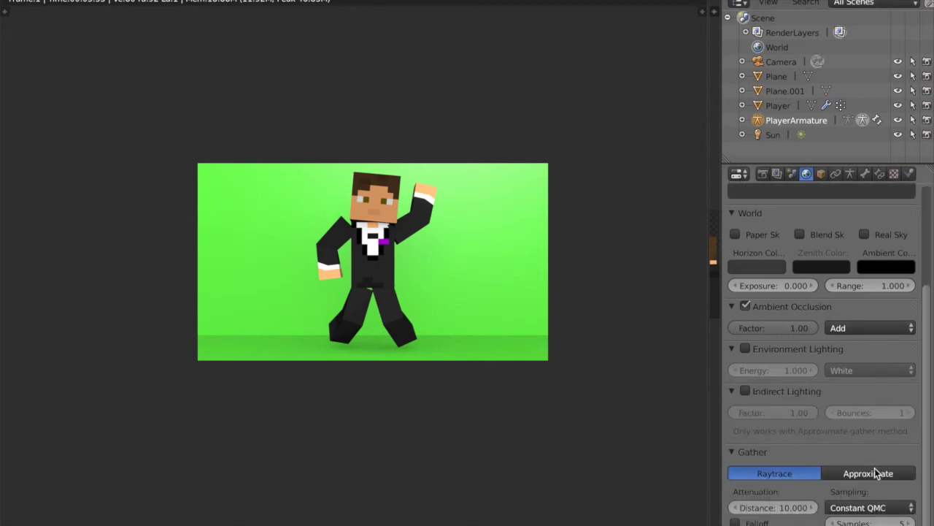
scroll(876, 471, down, 1)
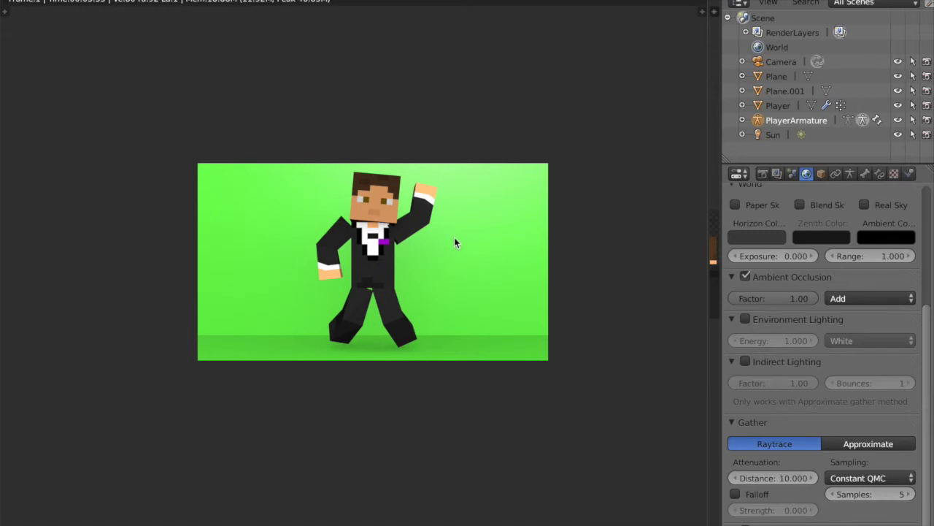
key(Escape)
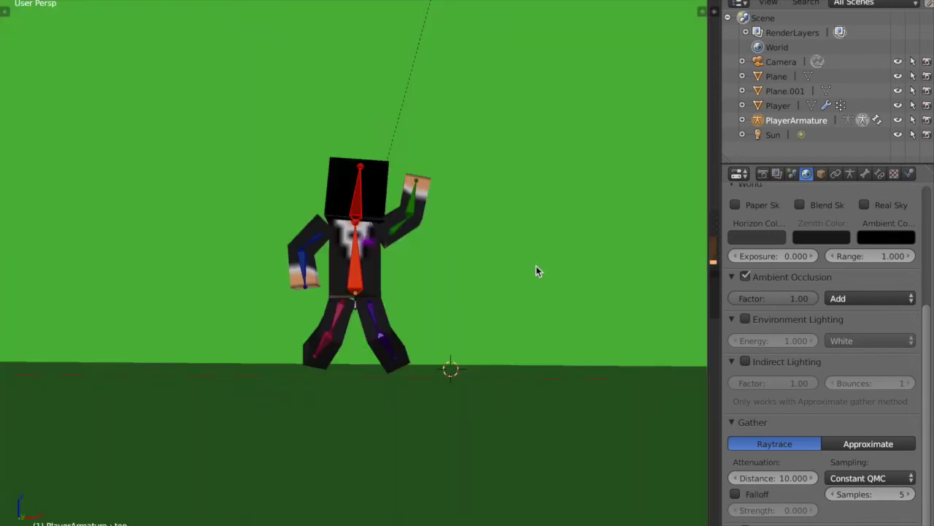
- Set the world's Gather sampling to 22 samples and render the image again
click(912, 495)
click(913, 495)
click(913, 495)
double_click(912, 495)
click(912, 495)
double_click(912, 495)
click(913, 495)
double_click(913, 495)
double_click(913, 495)
click(117, 0)
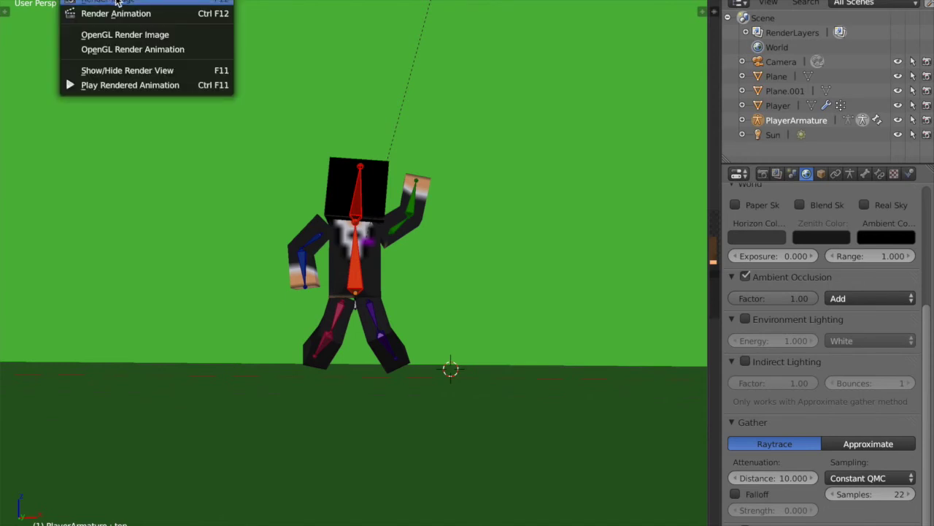
click(120, 4)
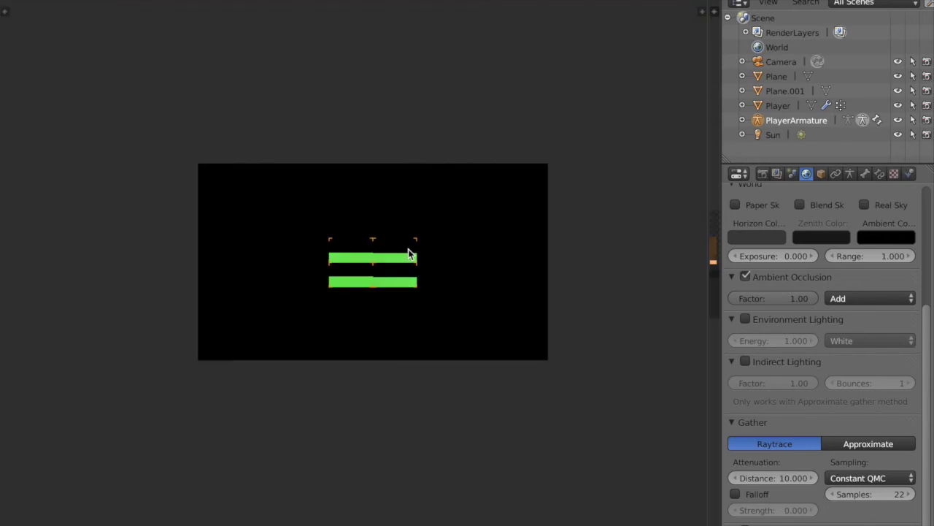